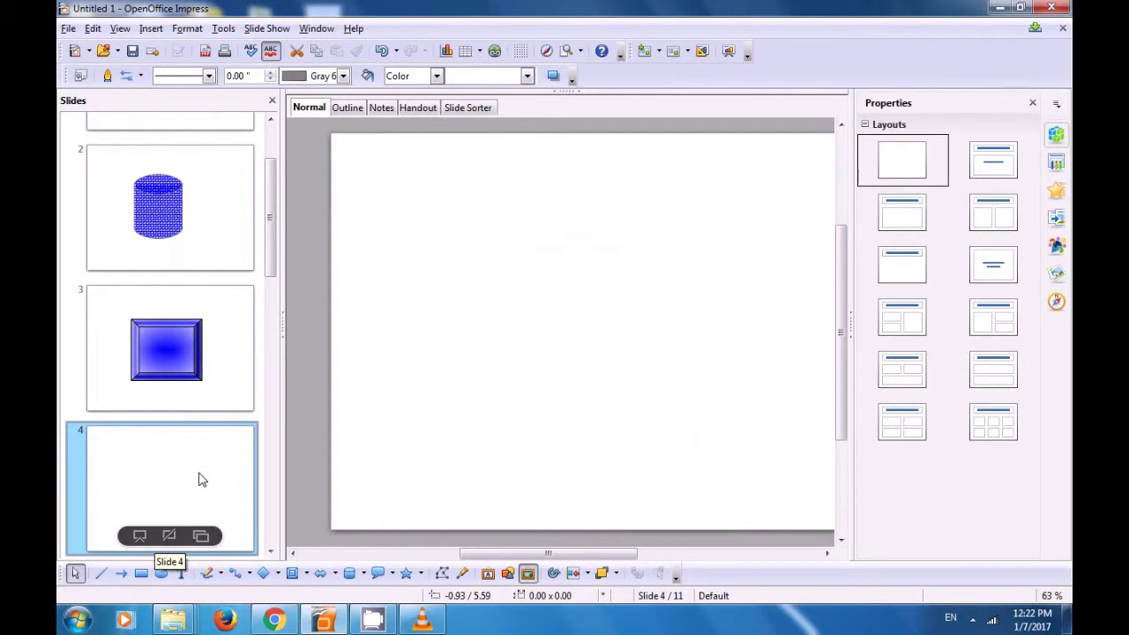
# Draw a four-way arrow callout about 5.0 × 4.3 inches in the middle of the blank slide 4
pyautogui.click(333, 574)
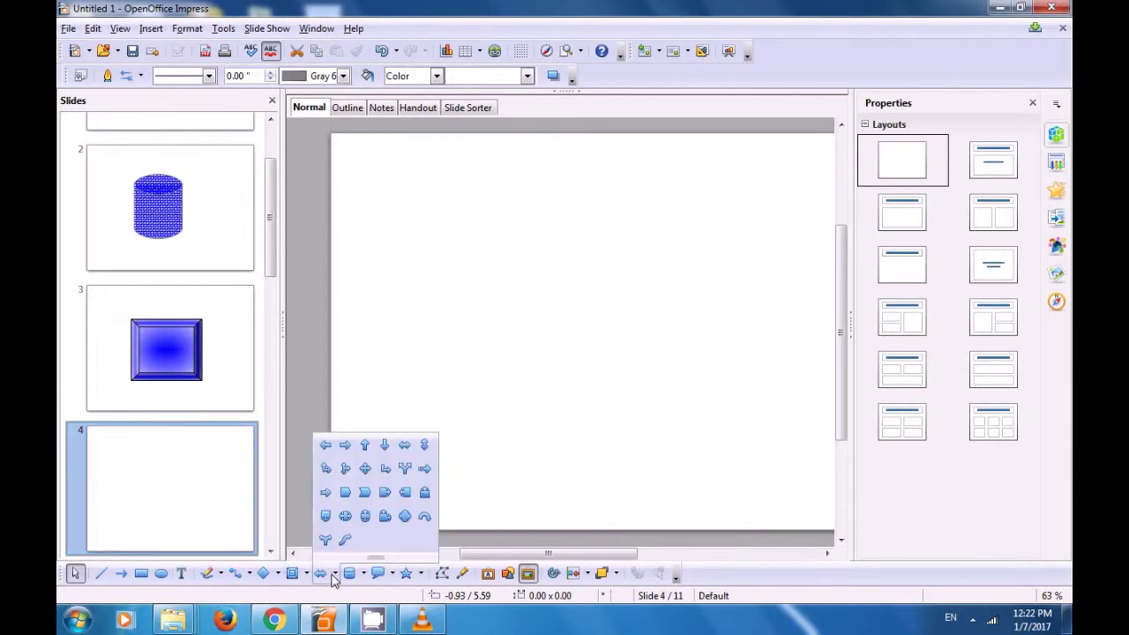
pyautogui.click(404, 518)
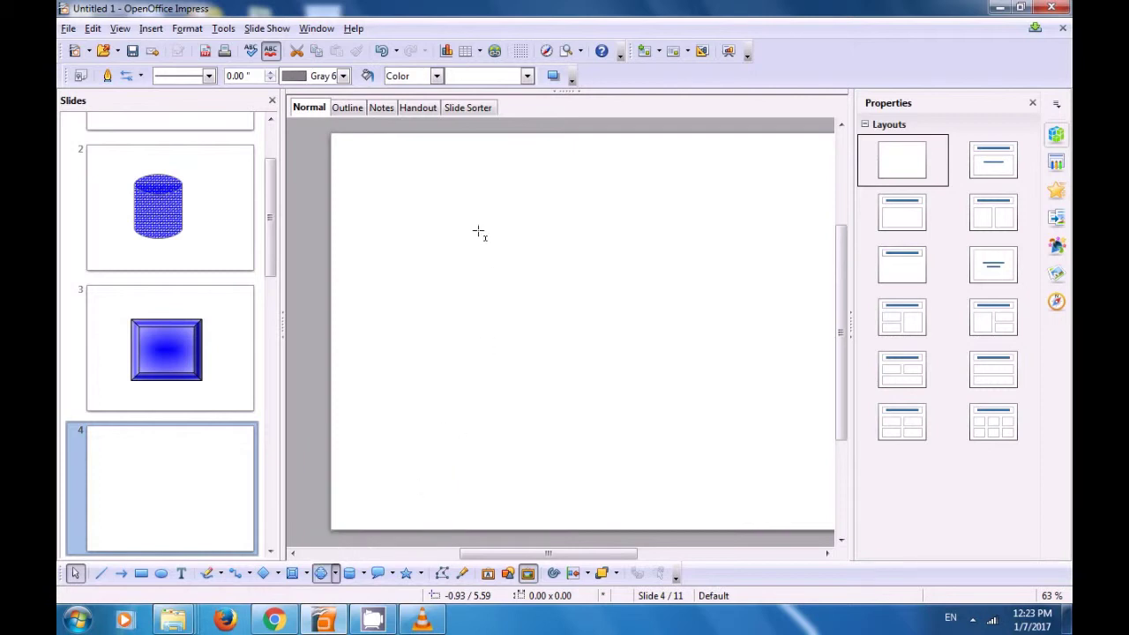
pyautogui.moveTo(473, 227); pyautogui.dragTo(712, 431)
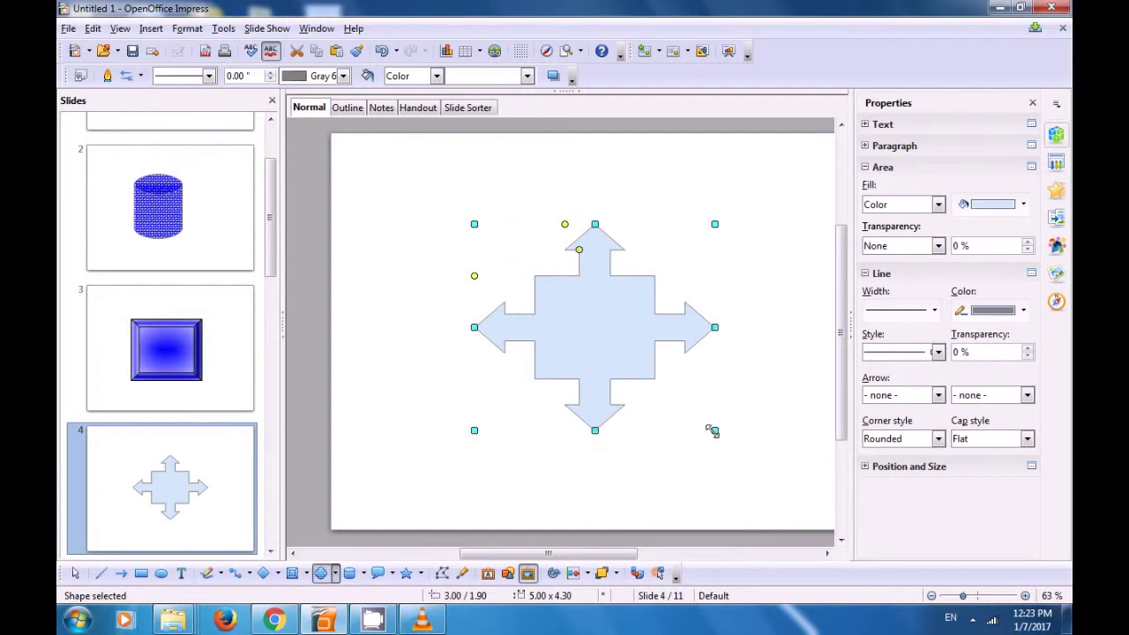
# Fill the four-way arrow callout with the solid color Red 3 and deselect it
pyautogui.click(437, 77)
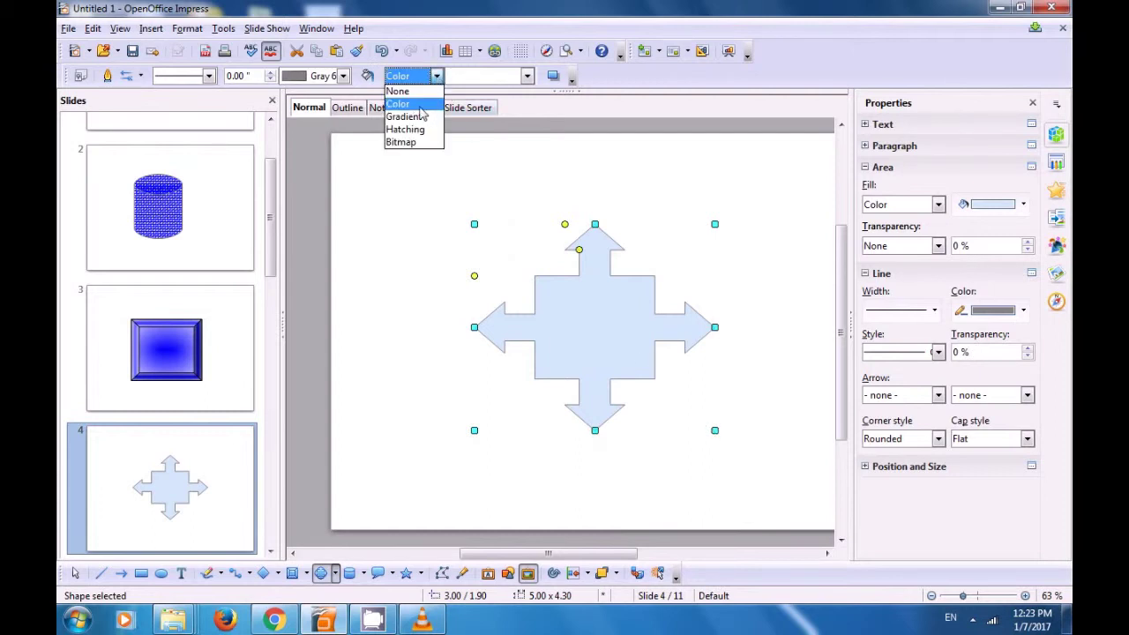
pyautogui.click(425, 105)
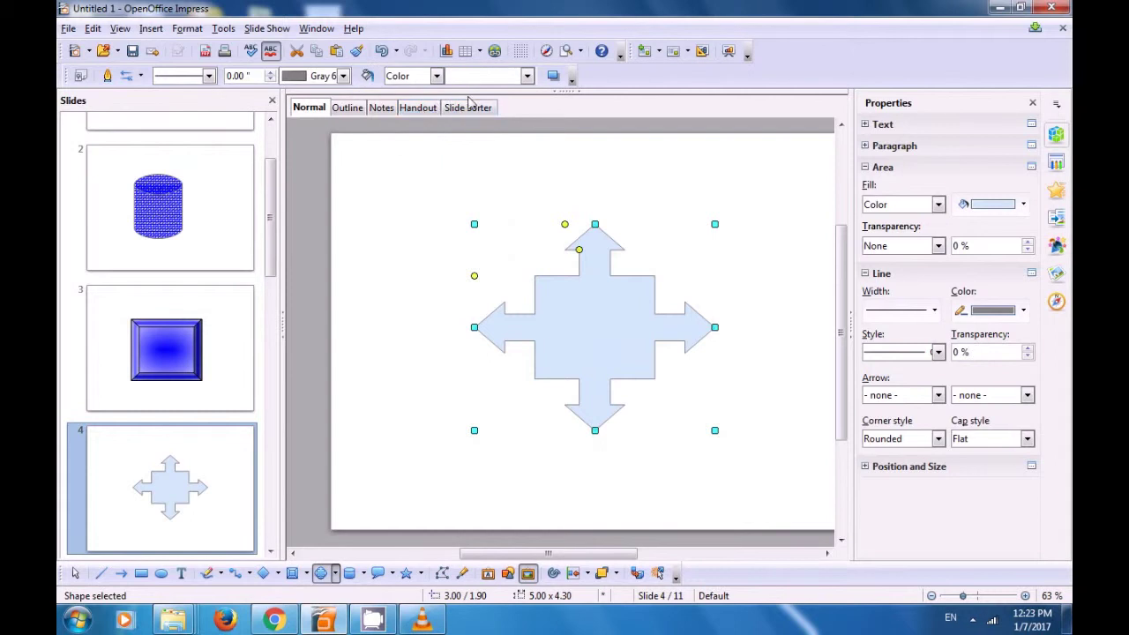
pyautogui.click(526, 75)
pyautogui.scroll(-5, 493, 299)
pyautogui.scroll(-7, 491, 335)
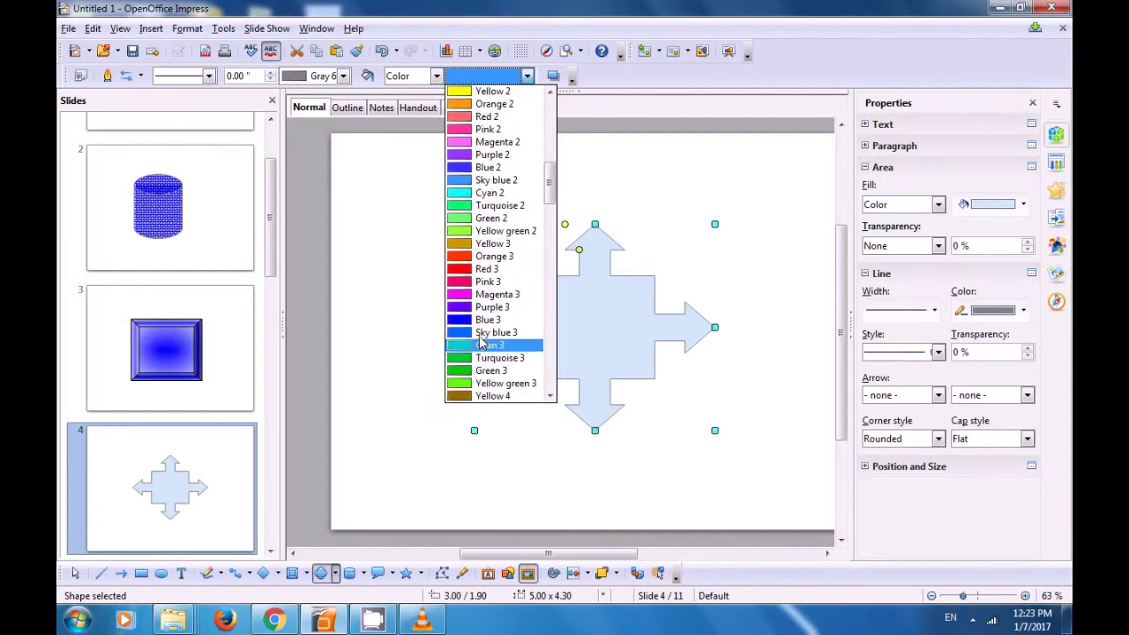
pyautogui.click(486, 269)
pyautogui.click(417, 279)
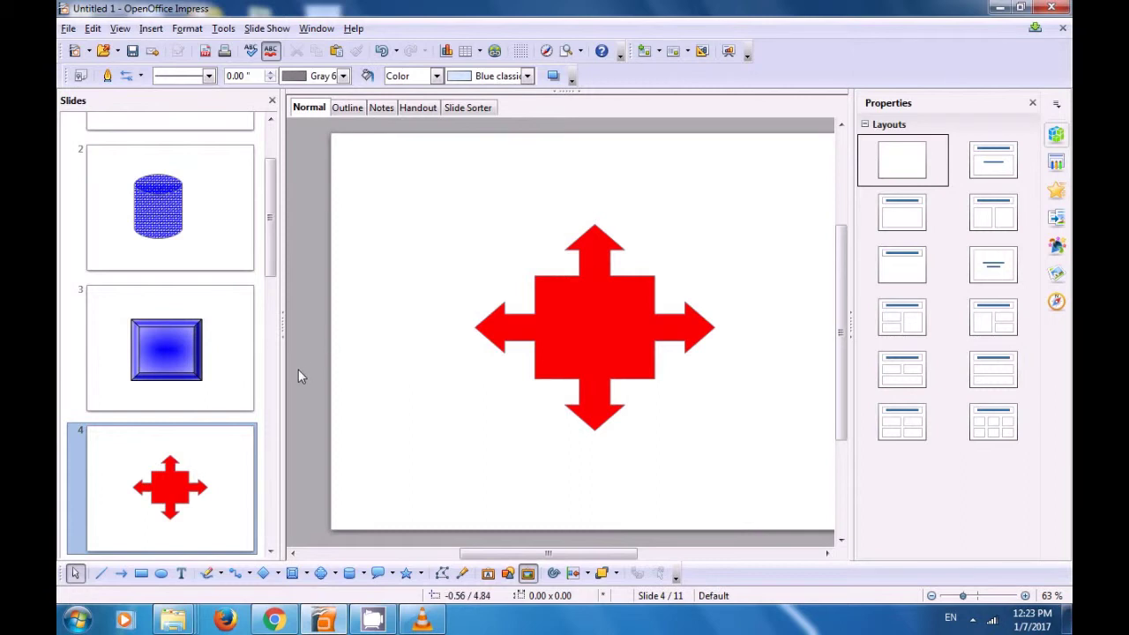
pyautogui.rightClick(135, 478)
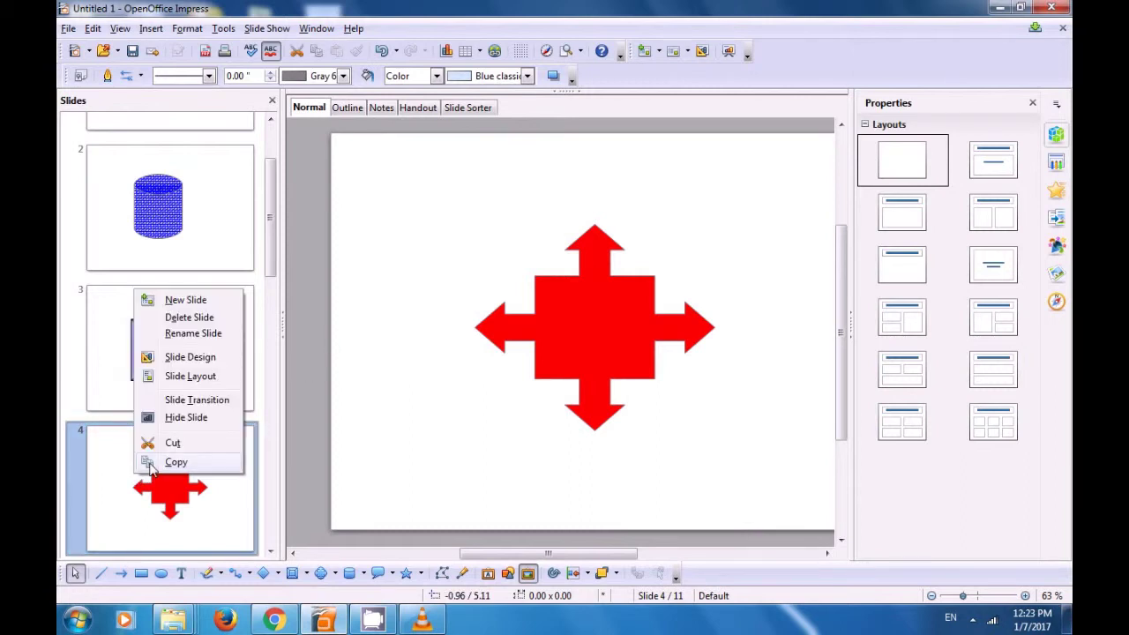
pyautogui.click(365, 413)
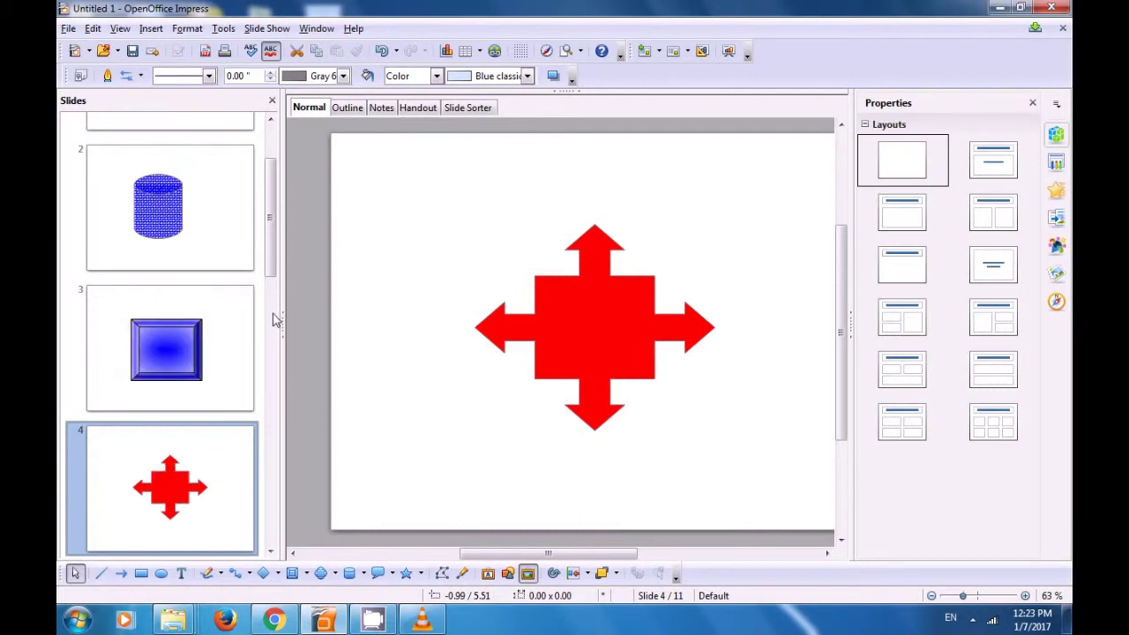
# On slide 5, draw a multidocument flowchart shape about 2.5 × 5.3 inches and move it to the middle of the slide
pyautogui.moveTo(272, 278); pyautogui.dragTo(262, 355)
pyautogui.click(185, 346)
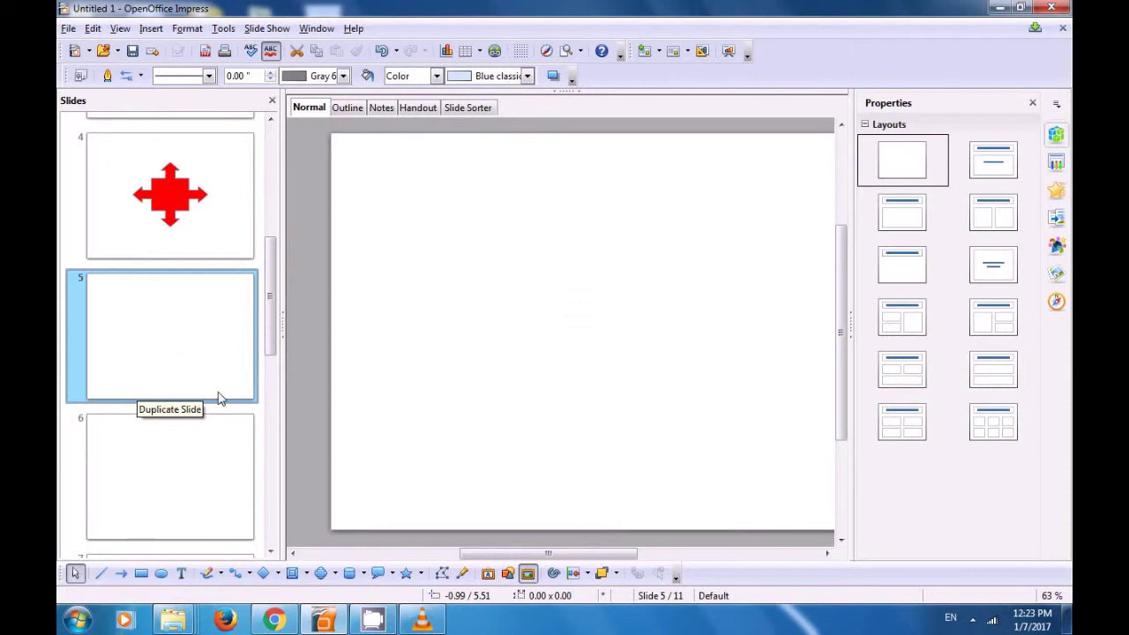
pyautogui.click(392, 573)
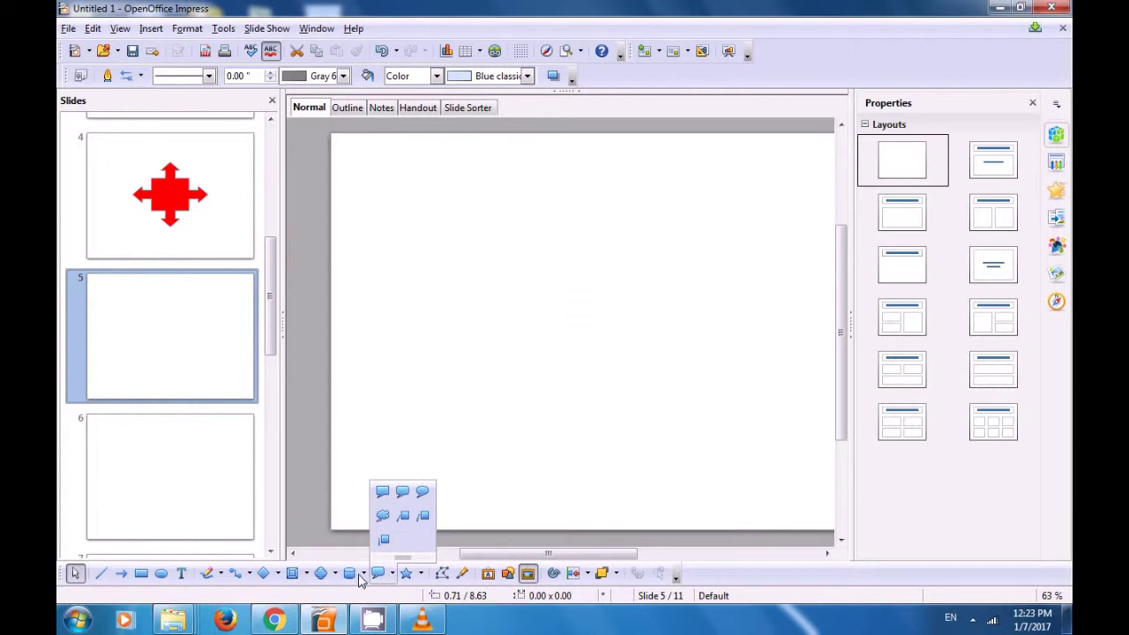
pyautogui.click(359, 577)
pyautogui.click(363, 575)
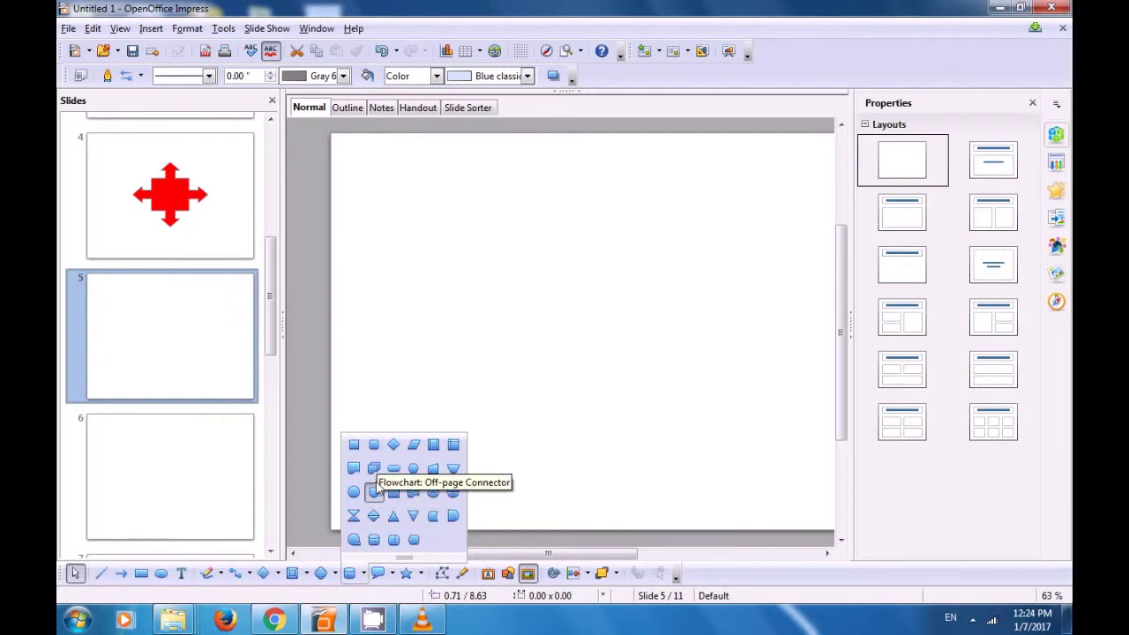
pyautogui.click(375, 477)
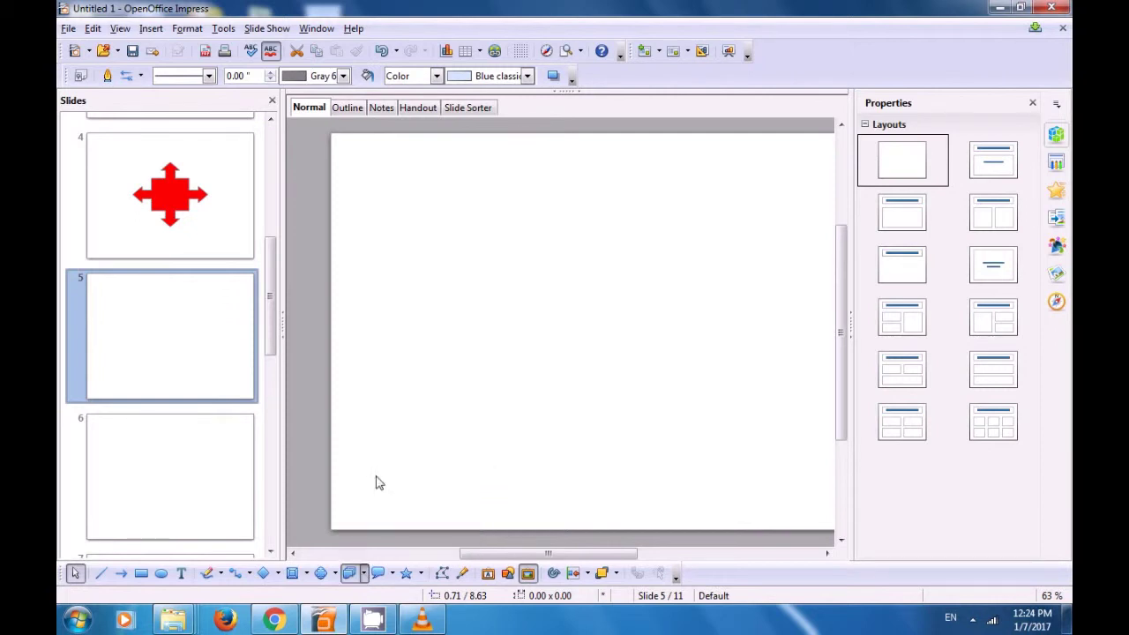
pyautogui.moveTo(479, 220)
pyautogui.mouseDown()
pyautogui.moveTo(541, 327)
pyautogui.moveTo(585, 360)
pyautogui.moveTo(600, 470)
pyautogui.mouseUp()
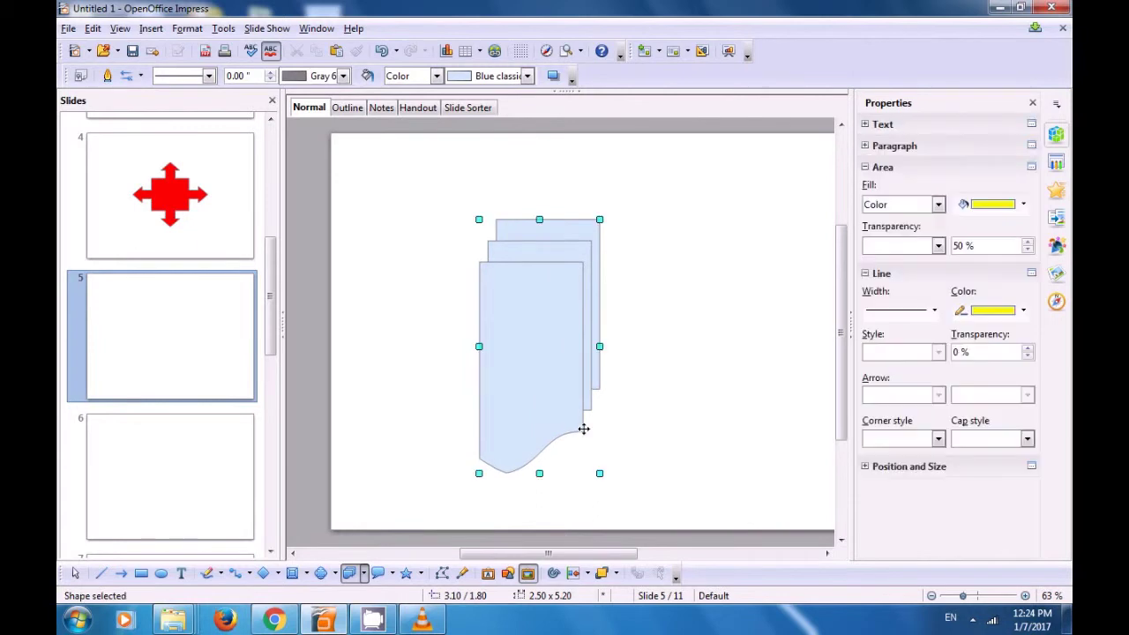
pyautogui.moveTo(557, 368); pyautogui.dragTo(603, 354)
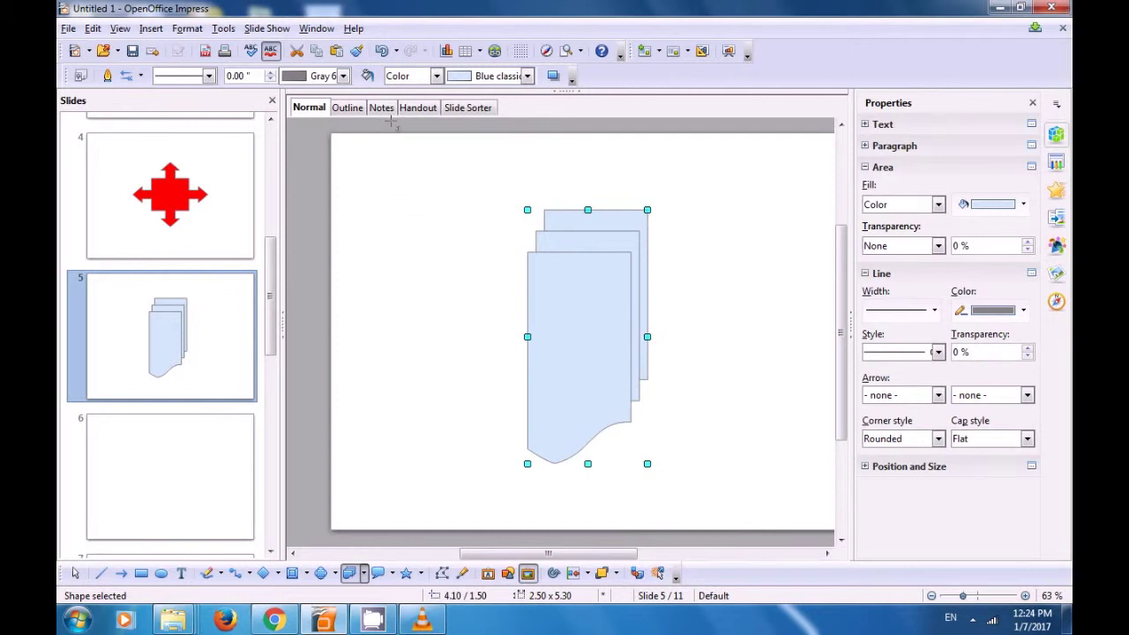
# Fill the multidocument flowchart shape with the color Blue 5 and deselect it
pyautogui.click(527, 76)
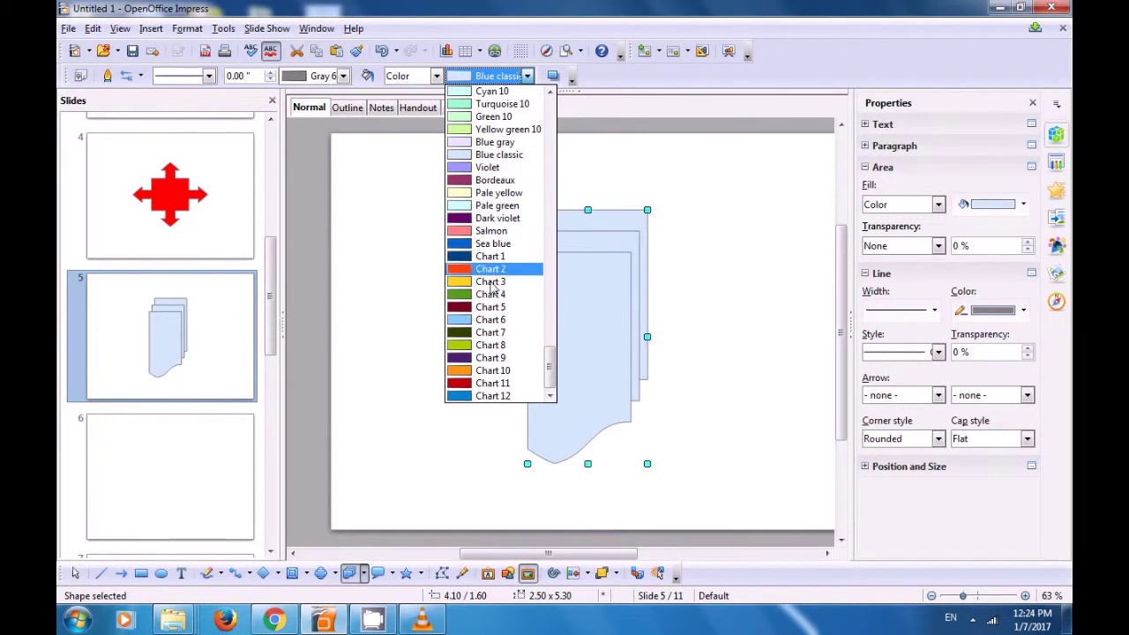
pyautogui.scroll(5, 498, 366)
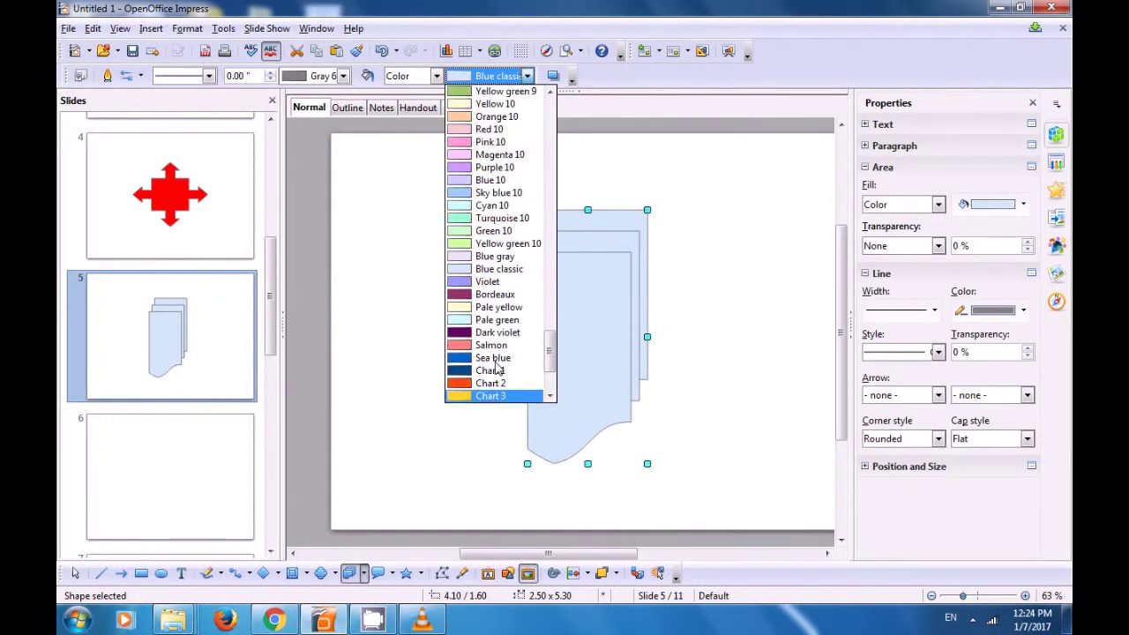
pyautogui.scroll(11, 498, 361)
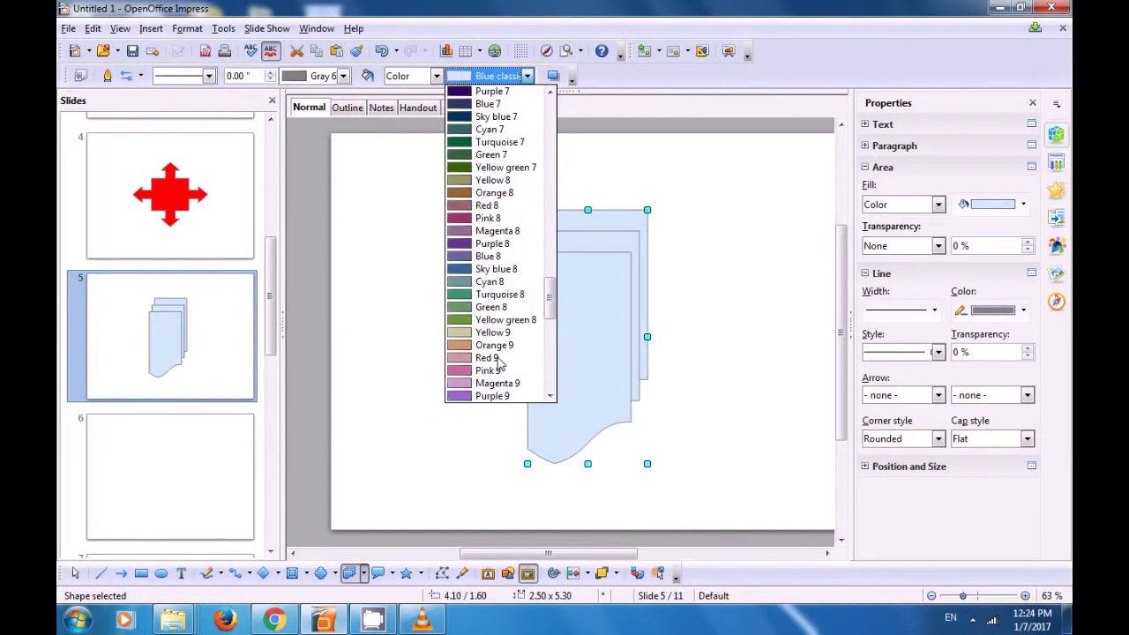
pyautogui.scroll(7, 499, 363)
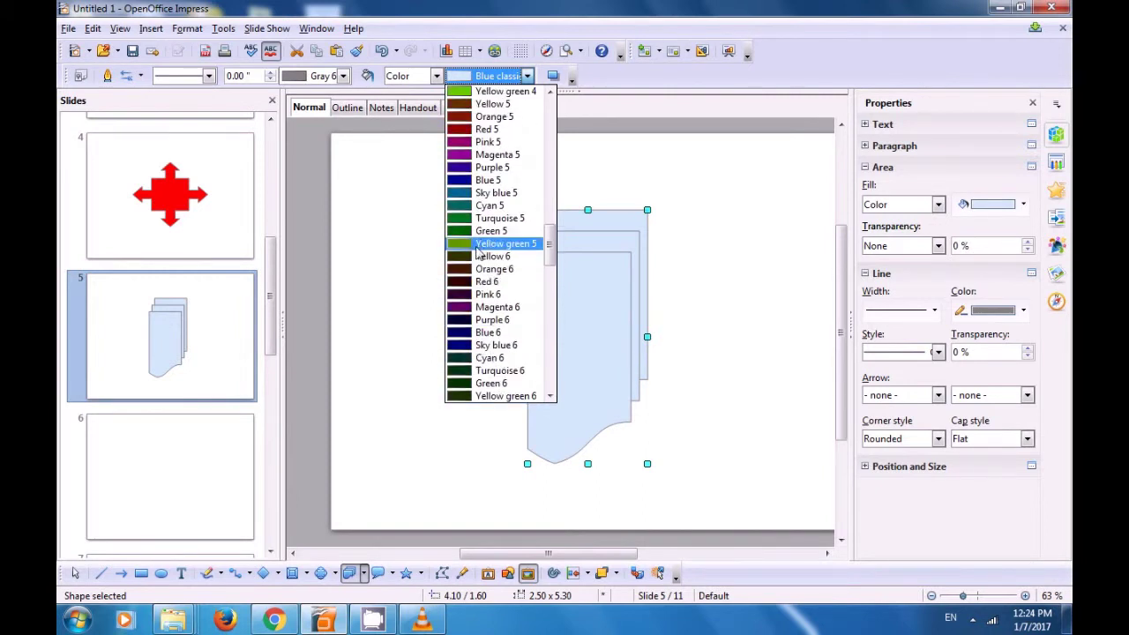
pyautogui.click(477, 179)
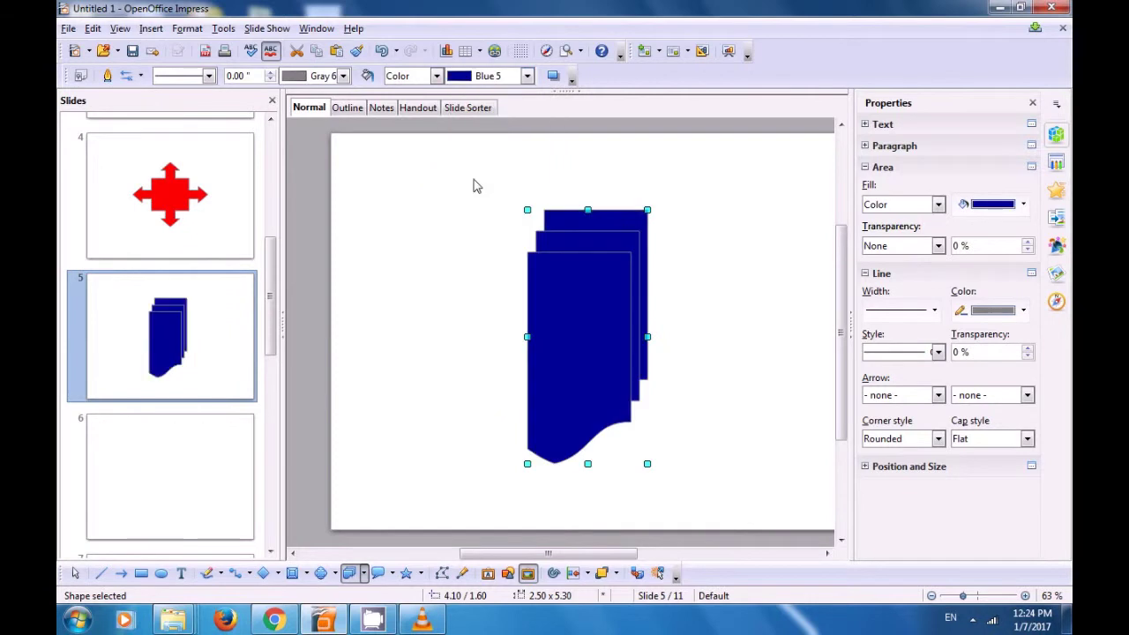
pyautogui.click(396, 255)
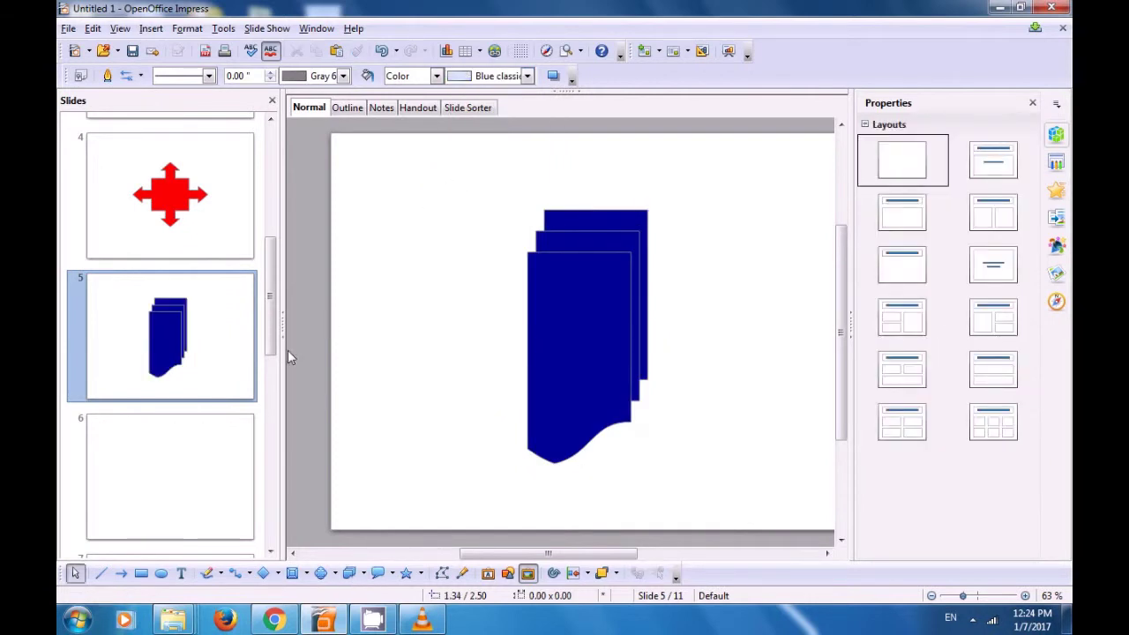
# On slide 6, draw a cloud callout about 4.9 × 2.4 inches in the middle of the slide
pyautogui.click(224, 473)
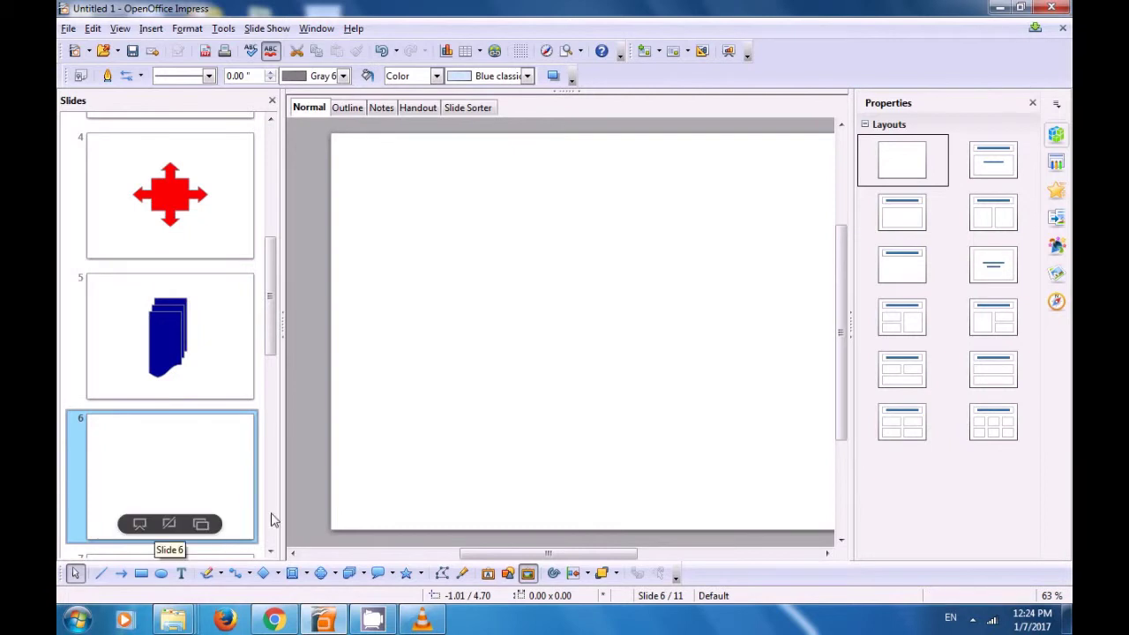
pyautogui.click(363, 573)
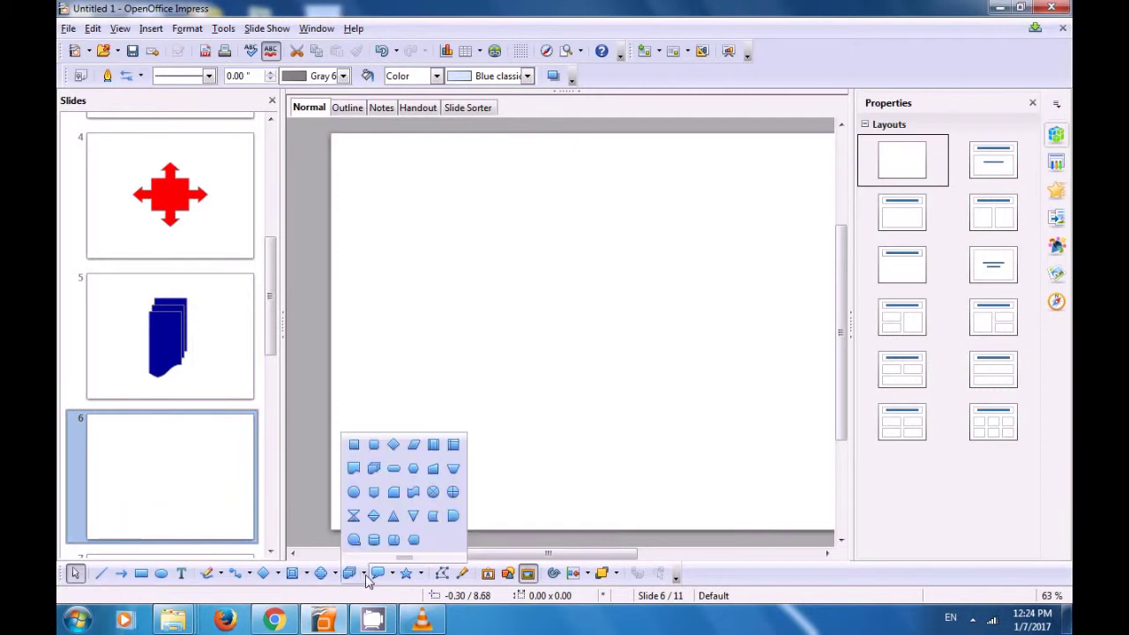
pyautogui.click(391, 575)
pyautogui.click(391, 575)
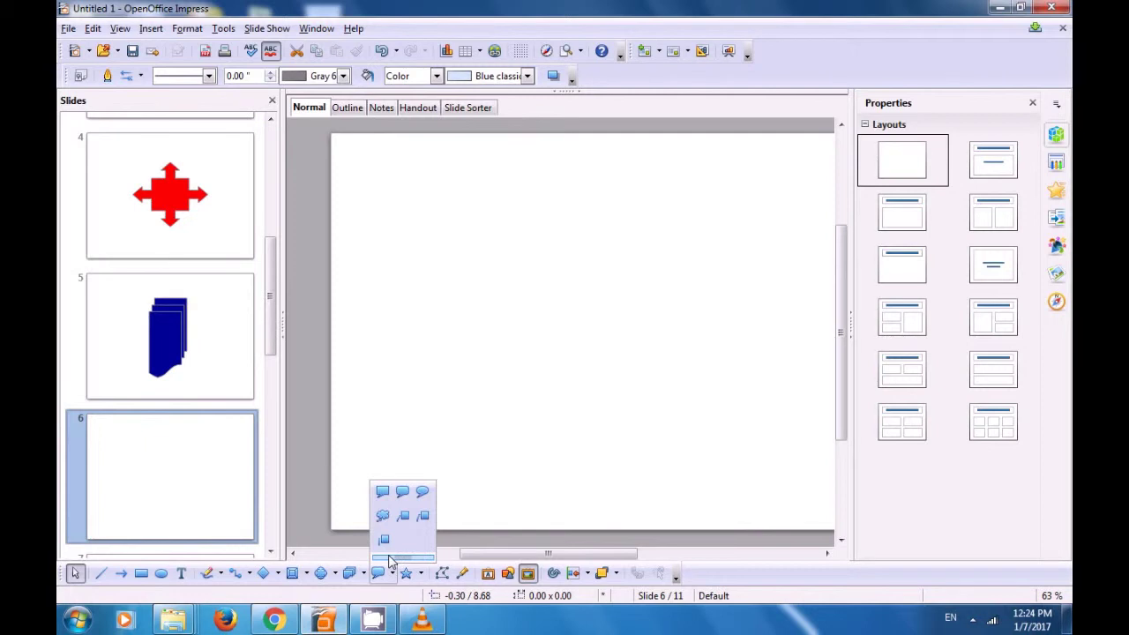
pyautogui.click(382, 515)
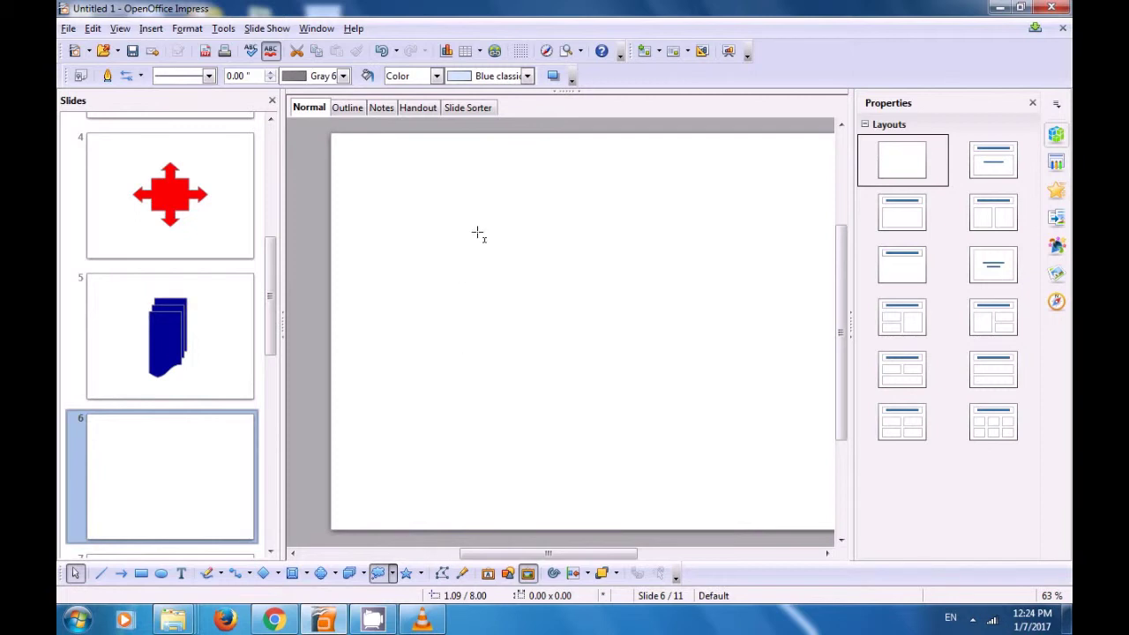
pyautogui.moveTo(484, 239); pyautogui.dragTo(712, 350)
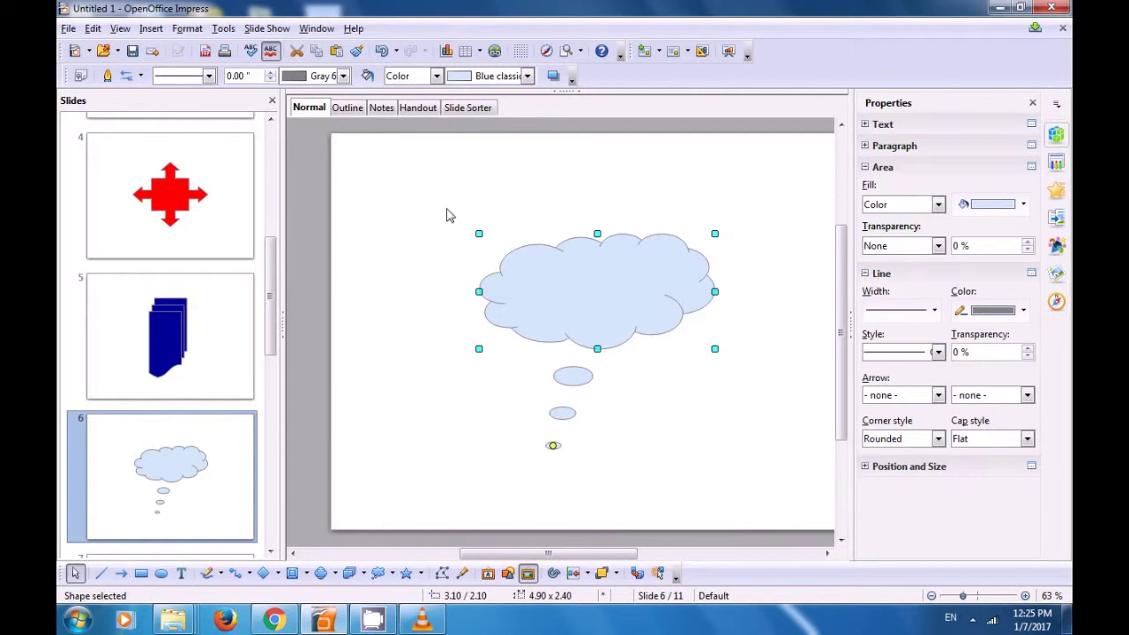
# Fill the cloud callout with the Space bitmap and deselect it
pyautogui.click(436, 76)
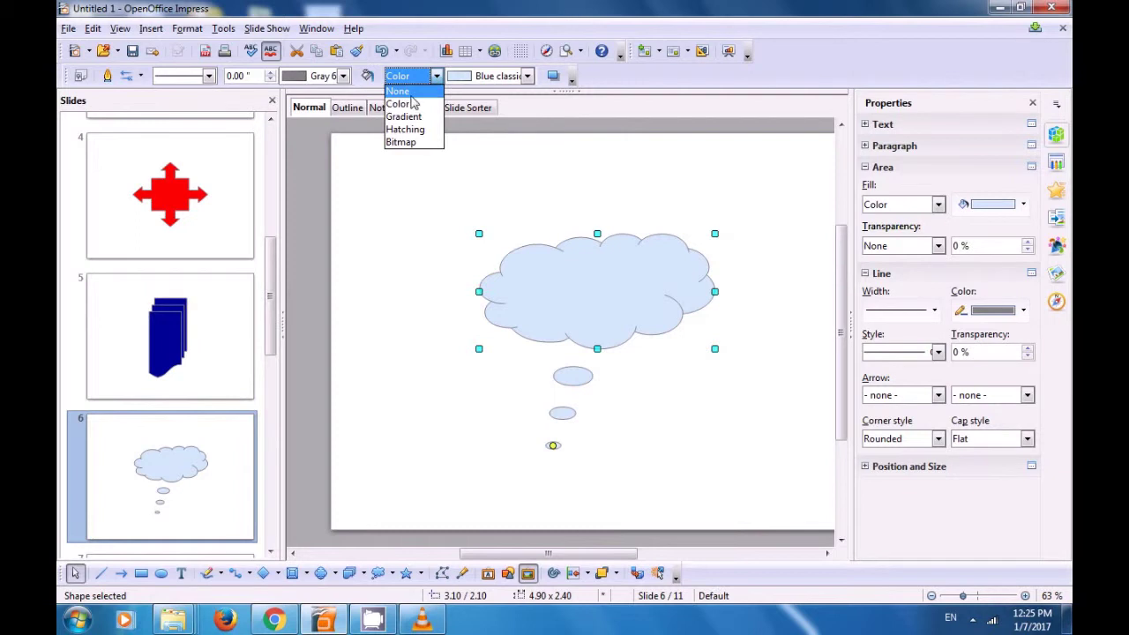
pyautogui.click(401, 143)
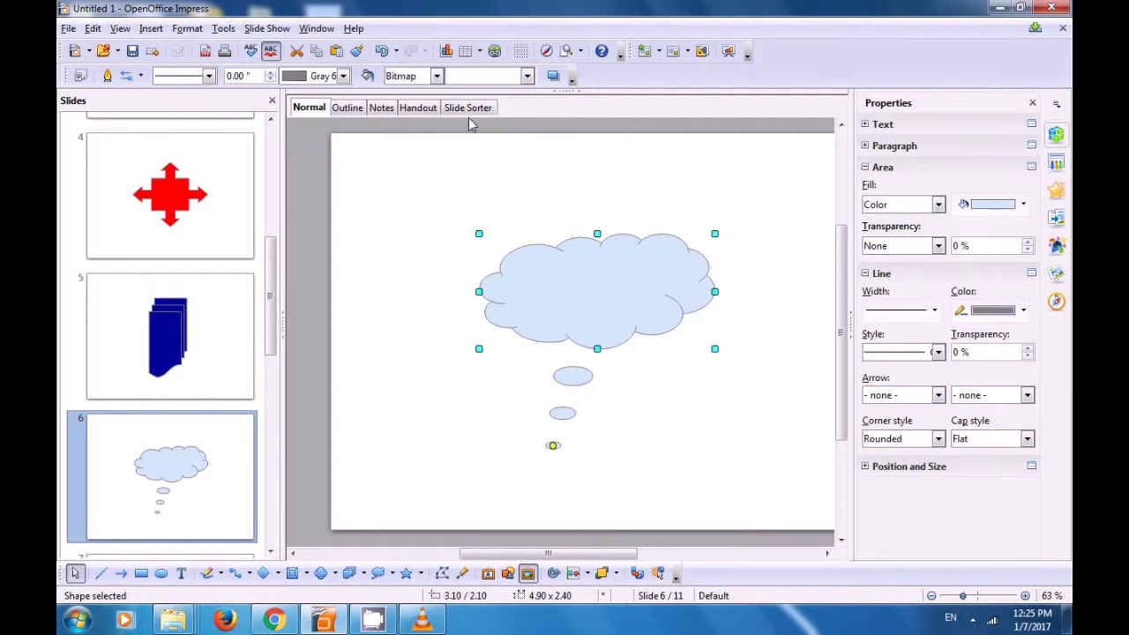
pyautogui.click(526, 76)
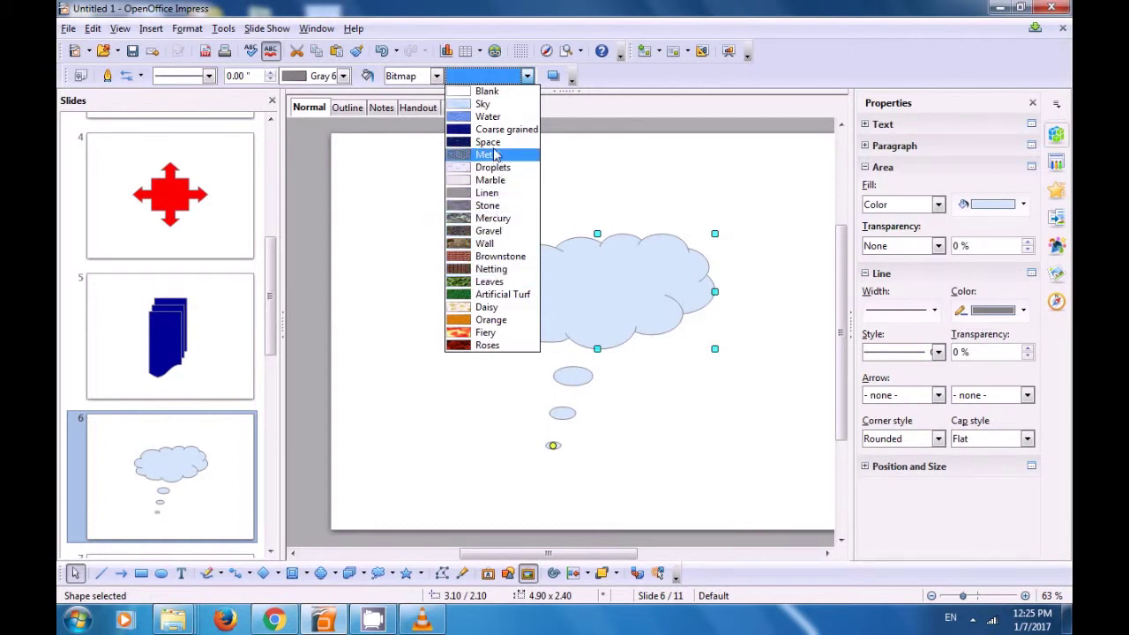
pyautogui.press('Escape')
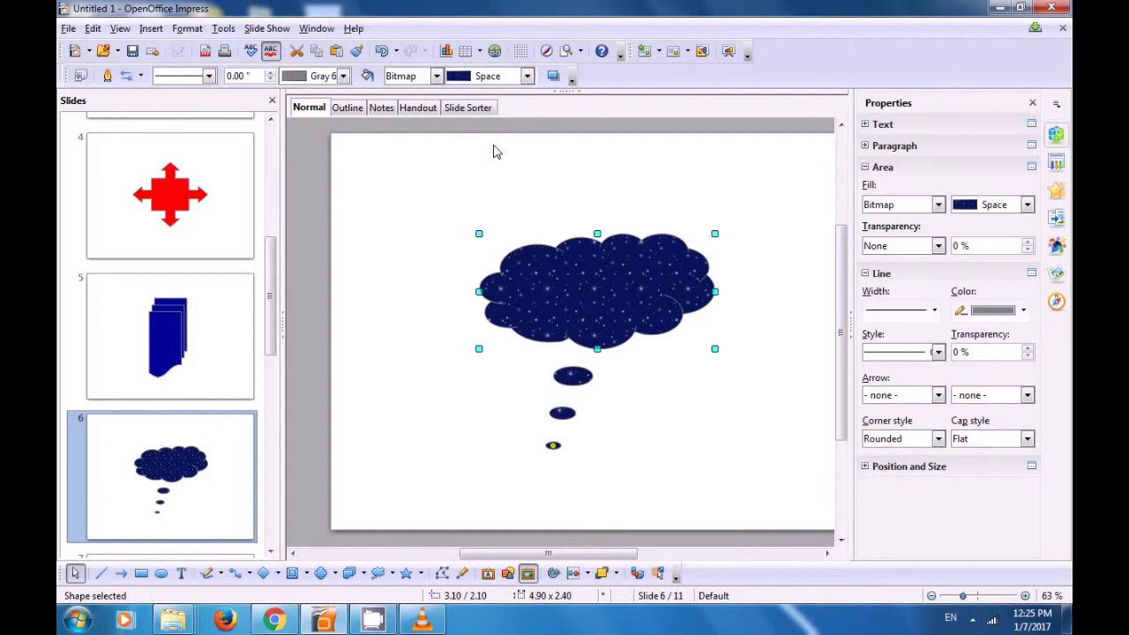
pyautogui.click(408, 210)
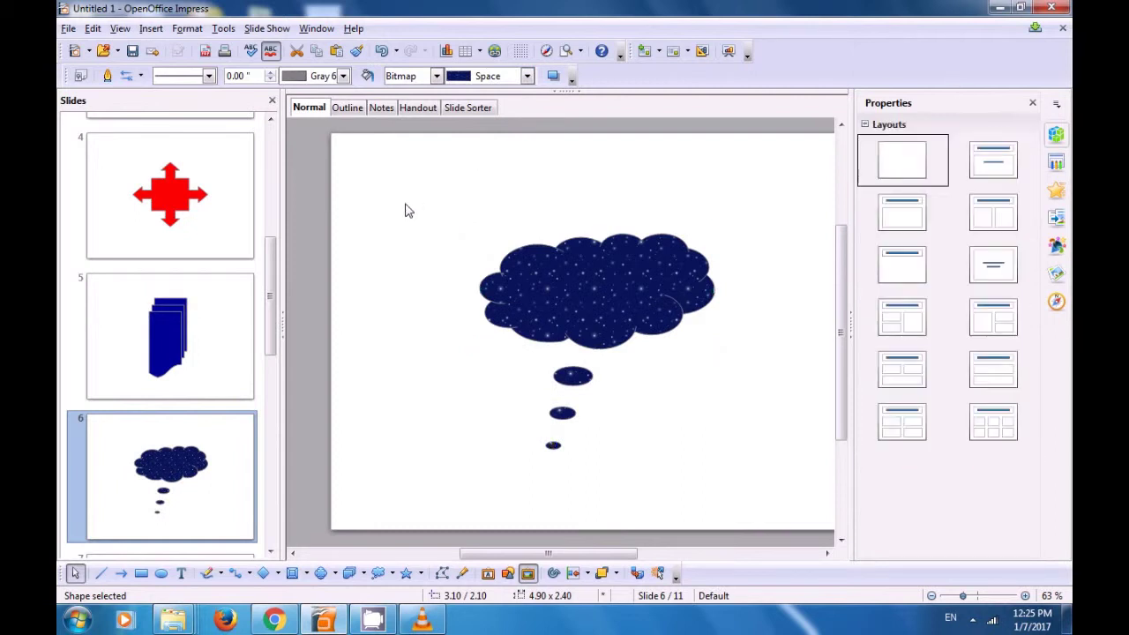
# On slide 7, draw an octagon bevel about 3.8 × 3.6 inches and move it to the middle of the slide
pyautogui.moveTo(276, 277); pyautogui.dragTo(269, 345)
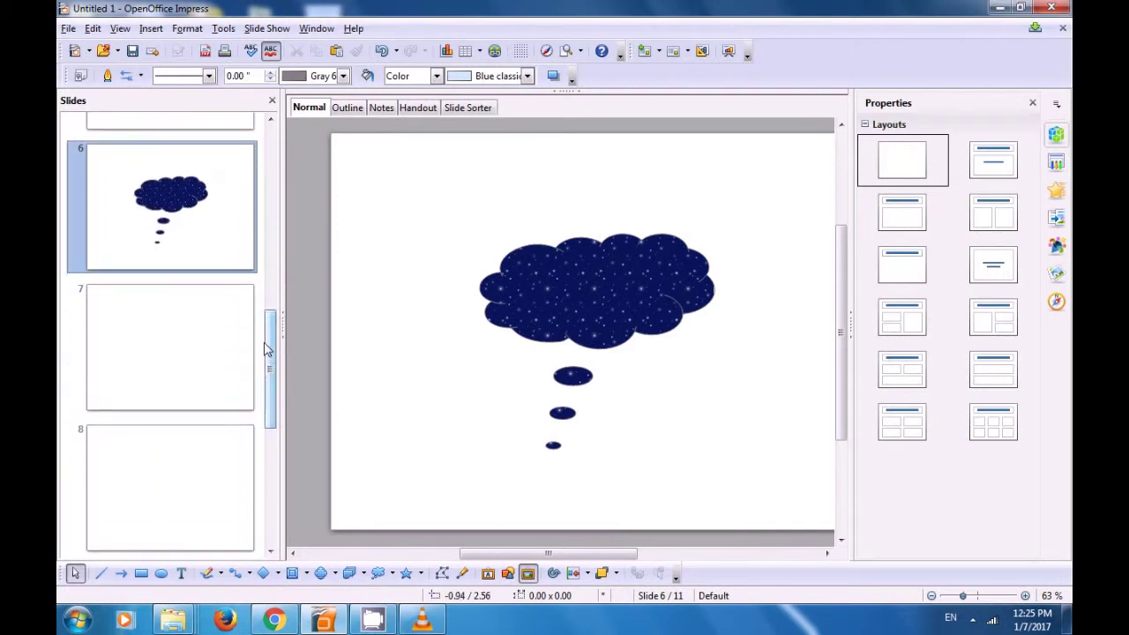
pyautogui.click(204, 328)
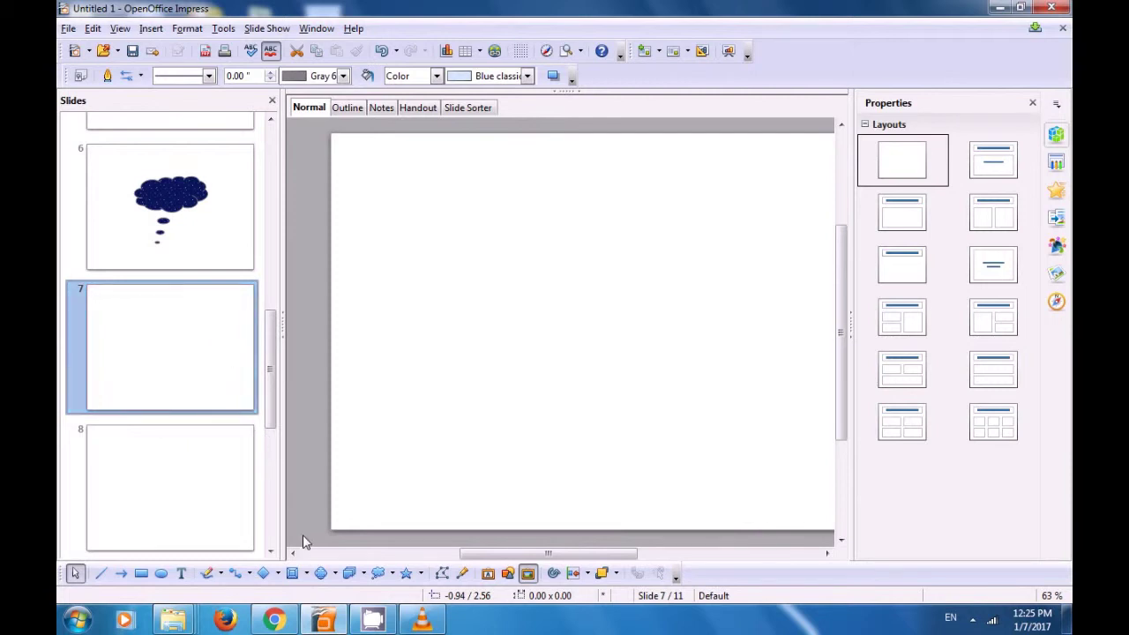
pyautogui.click(335, 573)
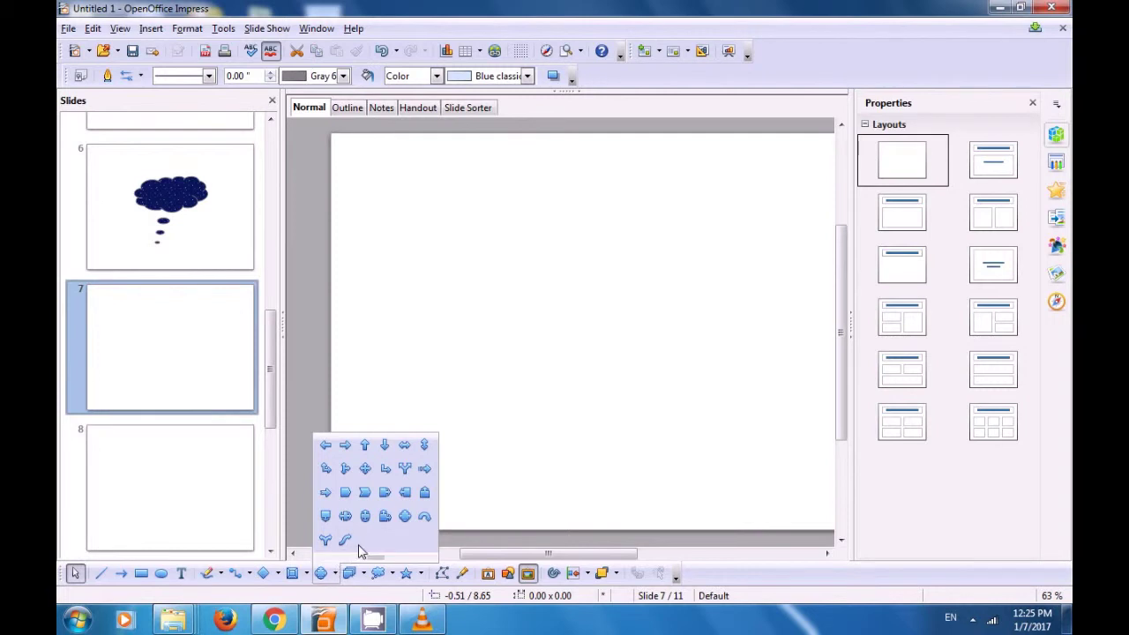
pyautogui.click(307, 574)
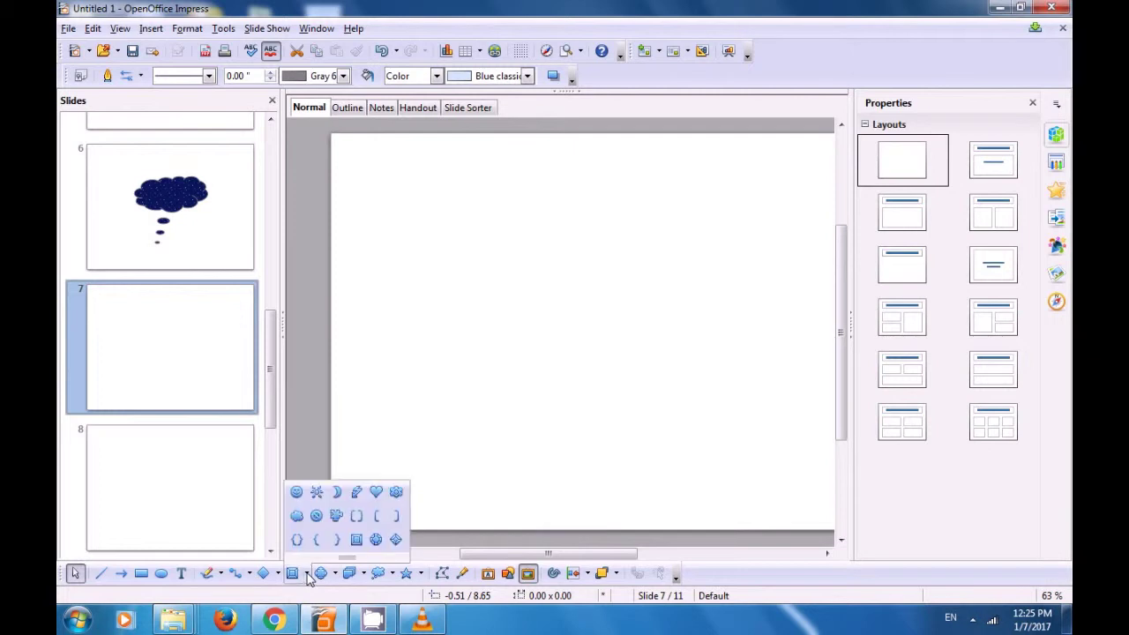
pyautogui.click(376, 539)
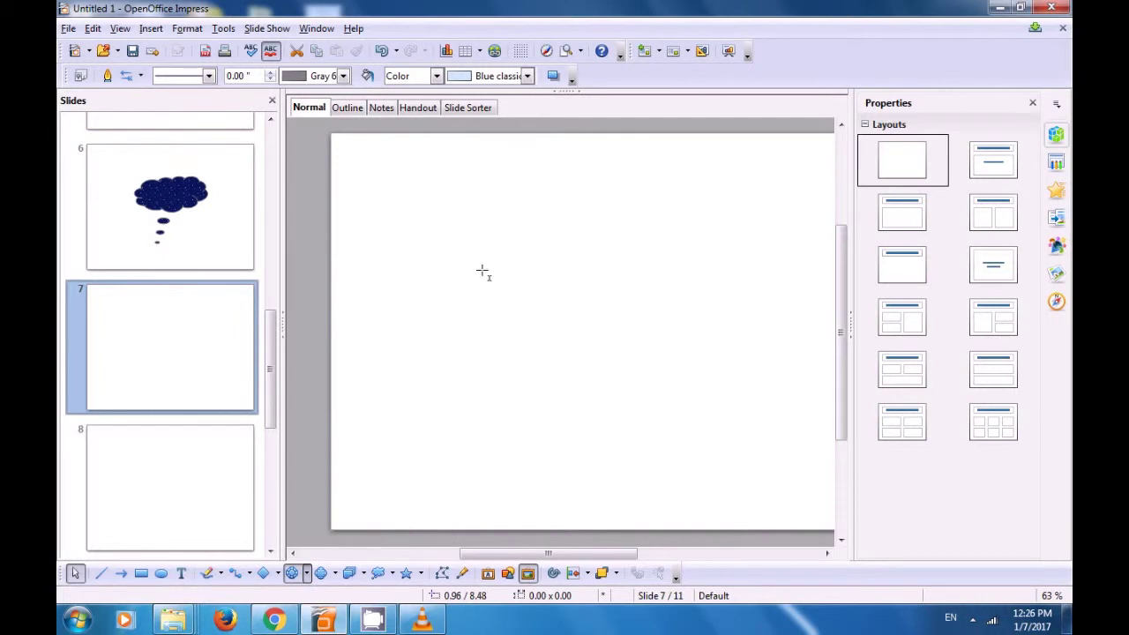
pyautogui.moveTo(455, 235); pyautogui.dragTo(616, 389)
pyautogui.moveTo(629, 401); pyautogui.dragTo(638, 405)
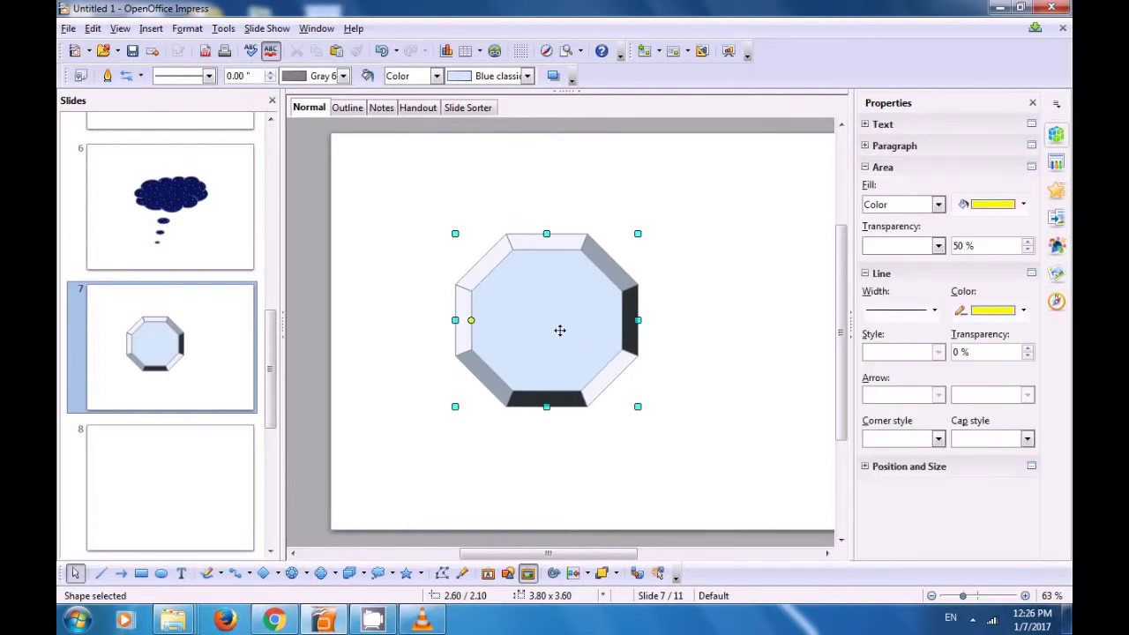
pyautogui.moveTo(559, 329); pyautogui.dragTo(612, 333)
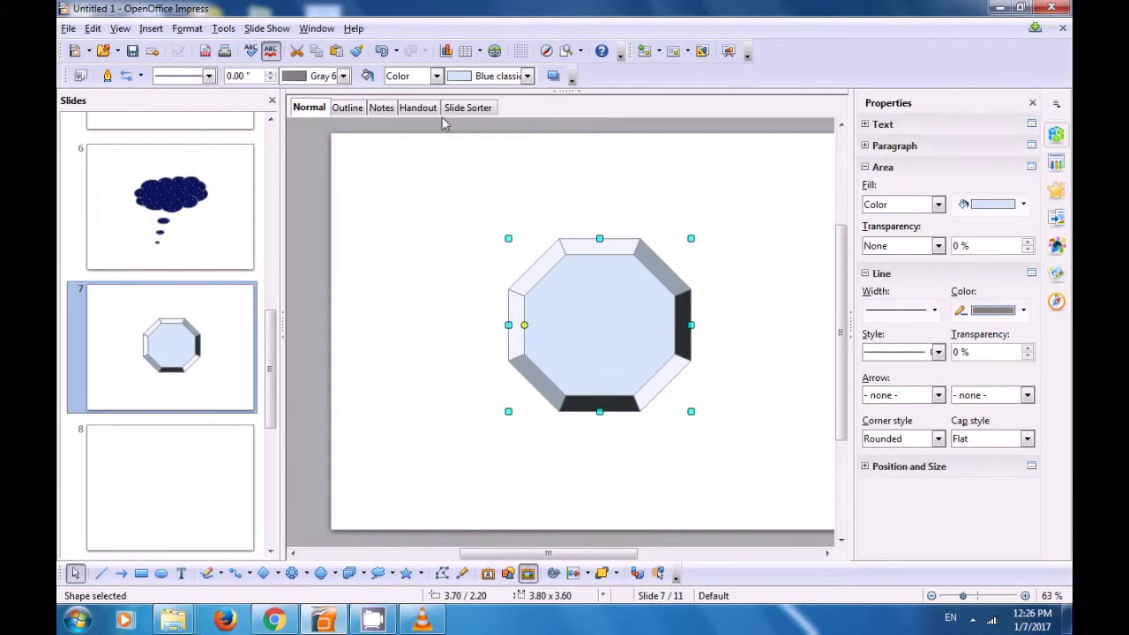
# Give the octagon bevel a Blue 3 outline and a Chart 11 color fill, and deselect it
pyautogui.click(341, 75)
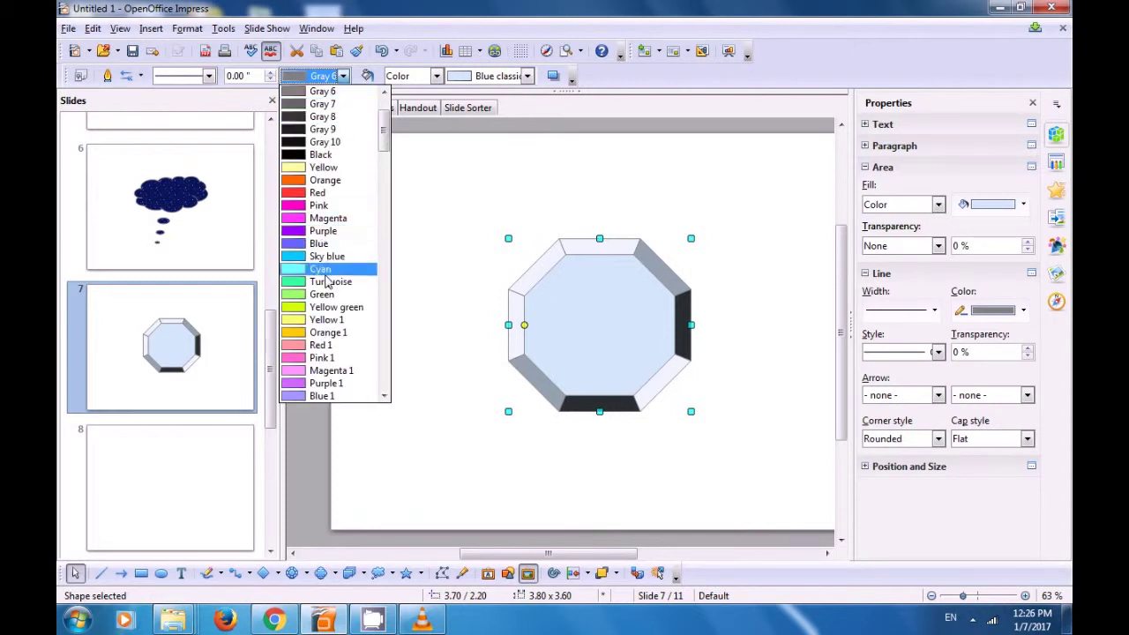
pyautogui.scroll(-5, 324, 264)
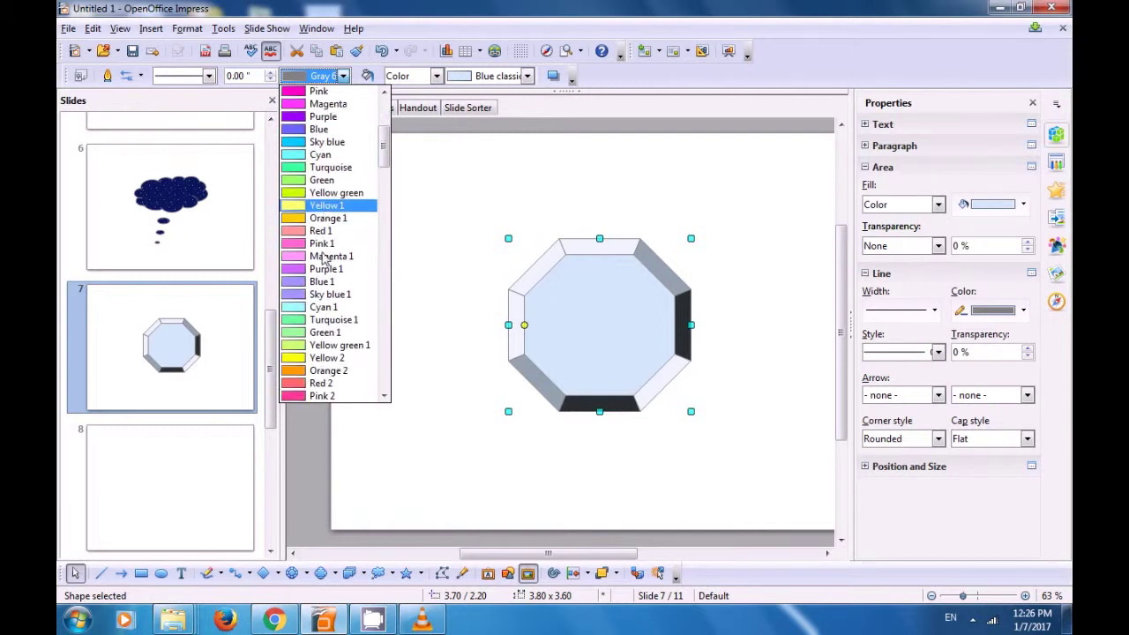
pyautogui.scroll(-5, 323, 258)
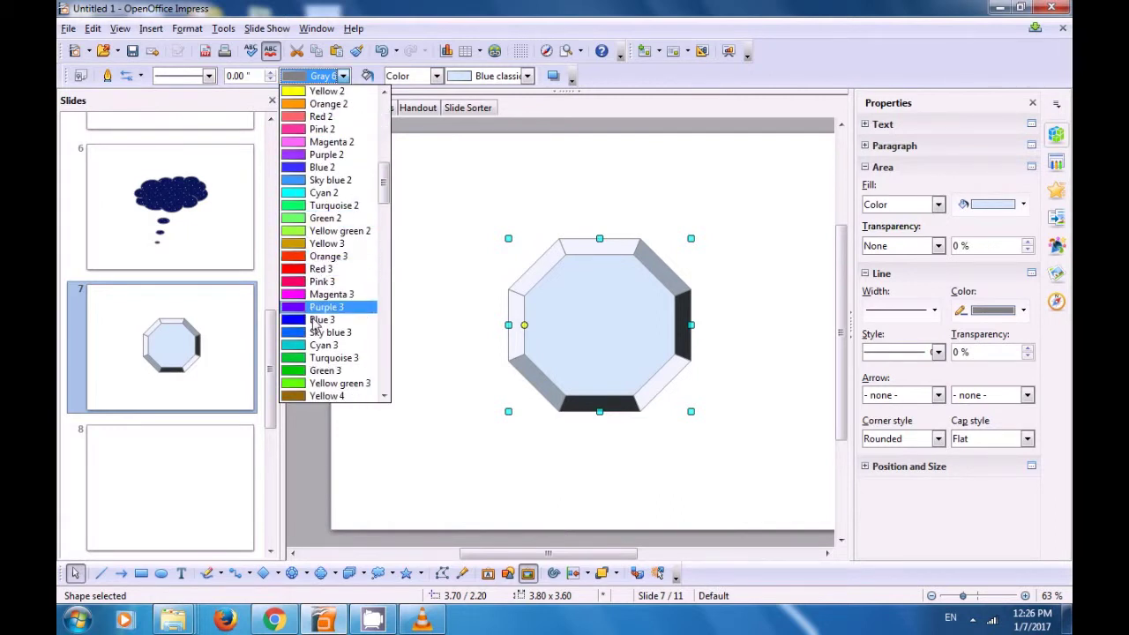
pyautogui.click(320, 319)
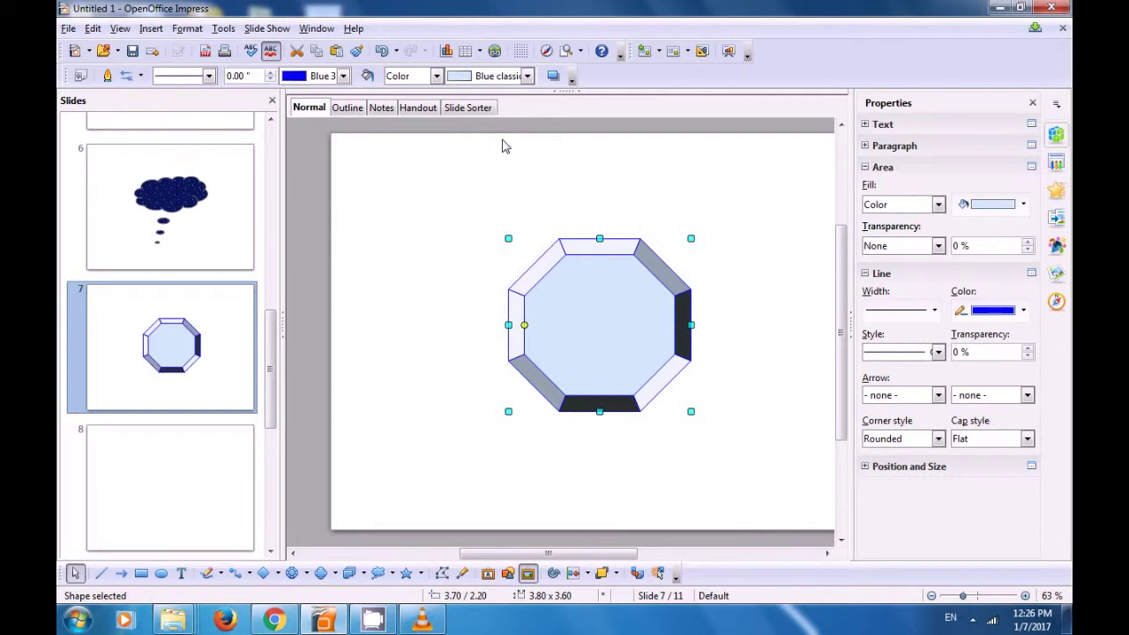
pyautogui.click(527, 76)
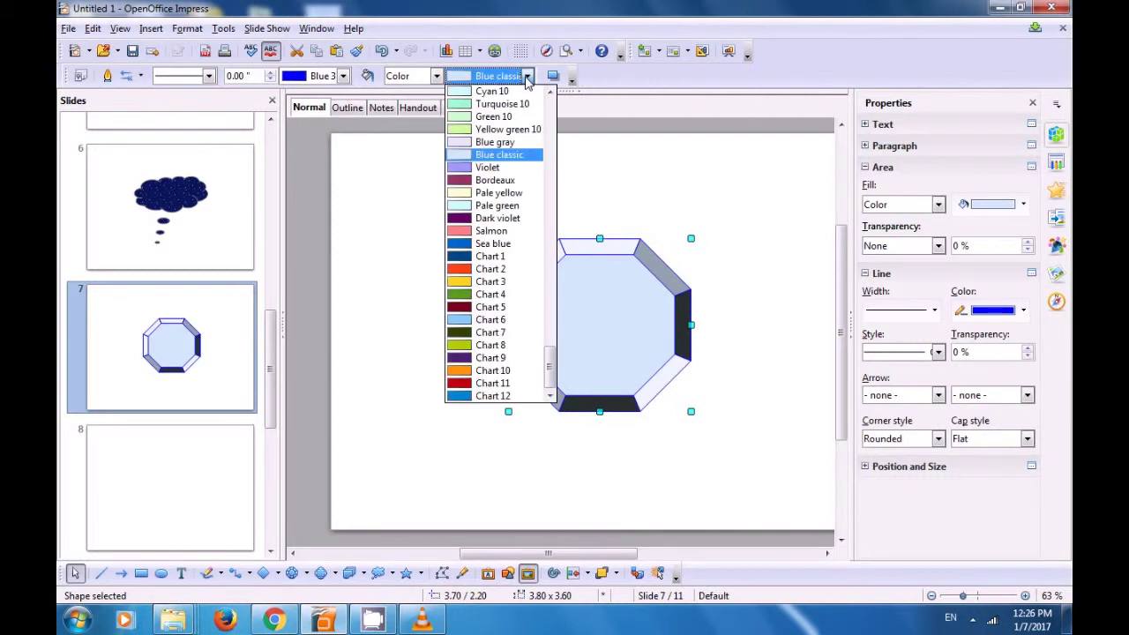
pyautogui.click(469, 384)
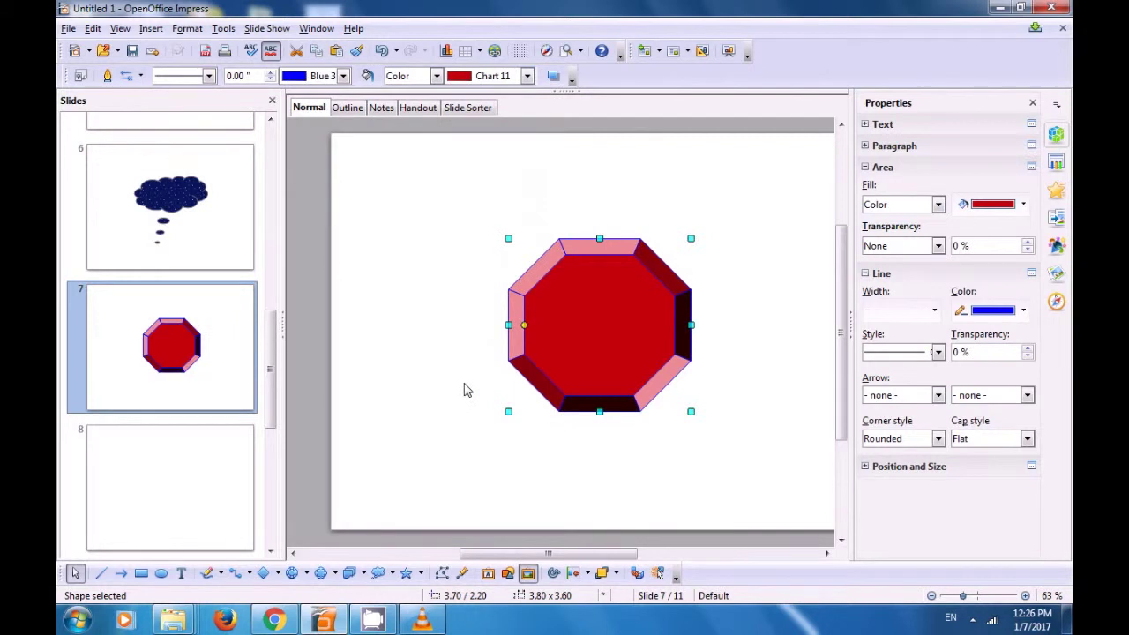
pyautogui.click(431, 386)
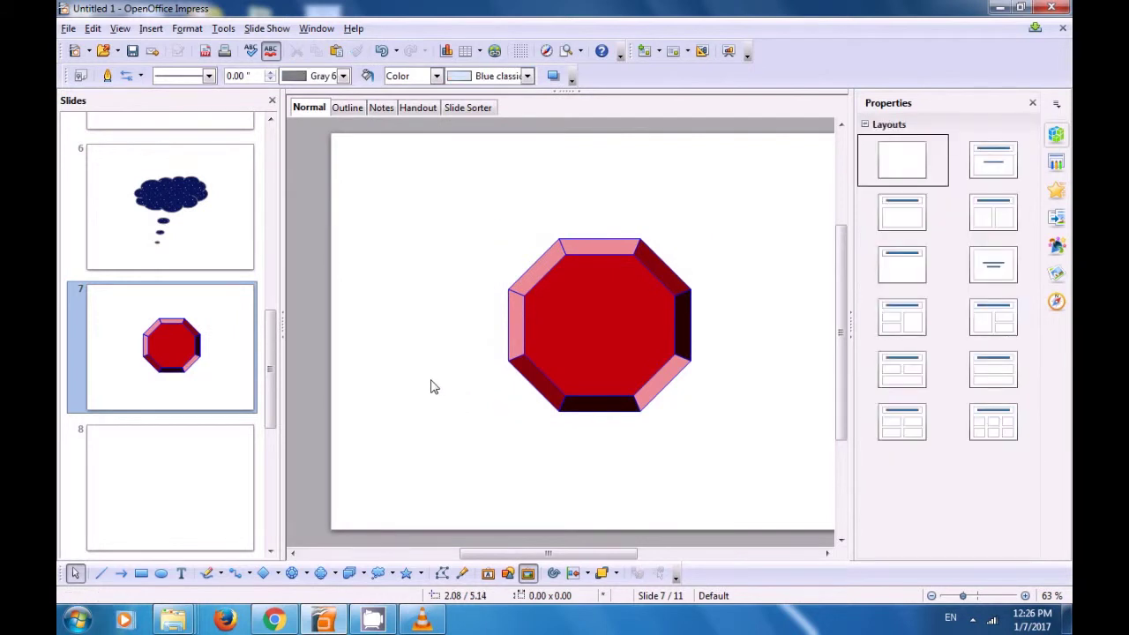
# On slide 8, draw a six-point star about 5.2 × 4.7 inches in the middle of the slide
pyautogui.click(209, 457)
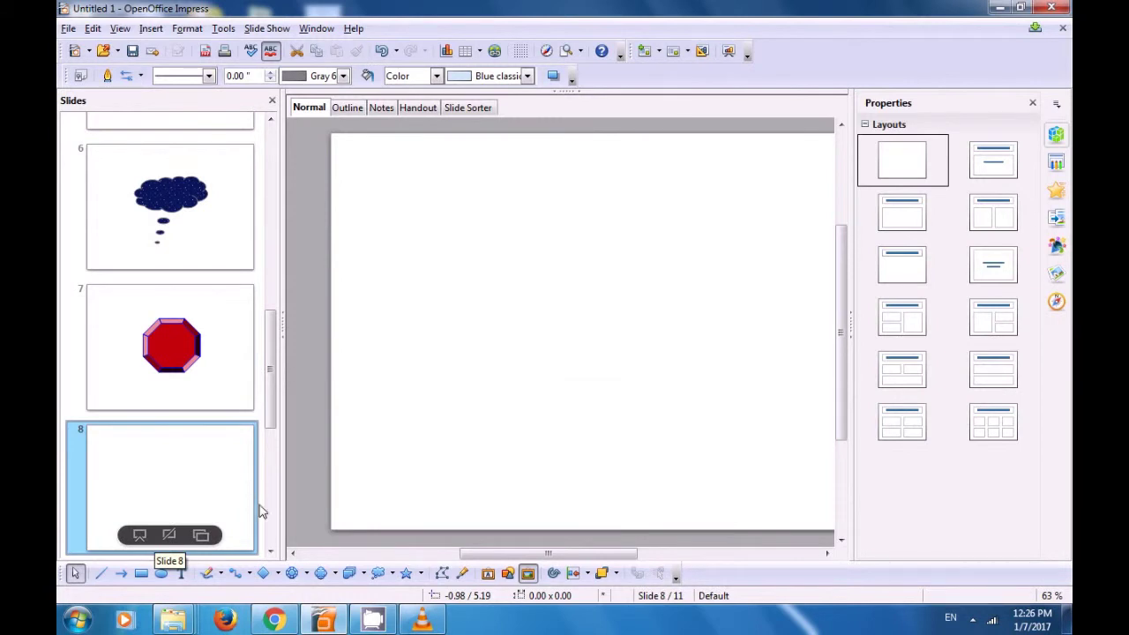
pyautogui.click(421, 574)
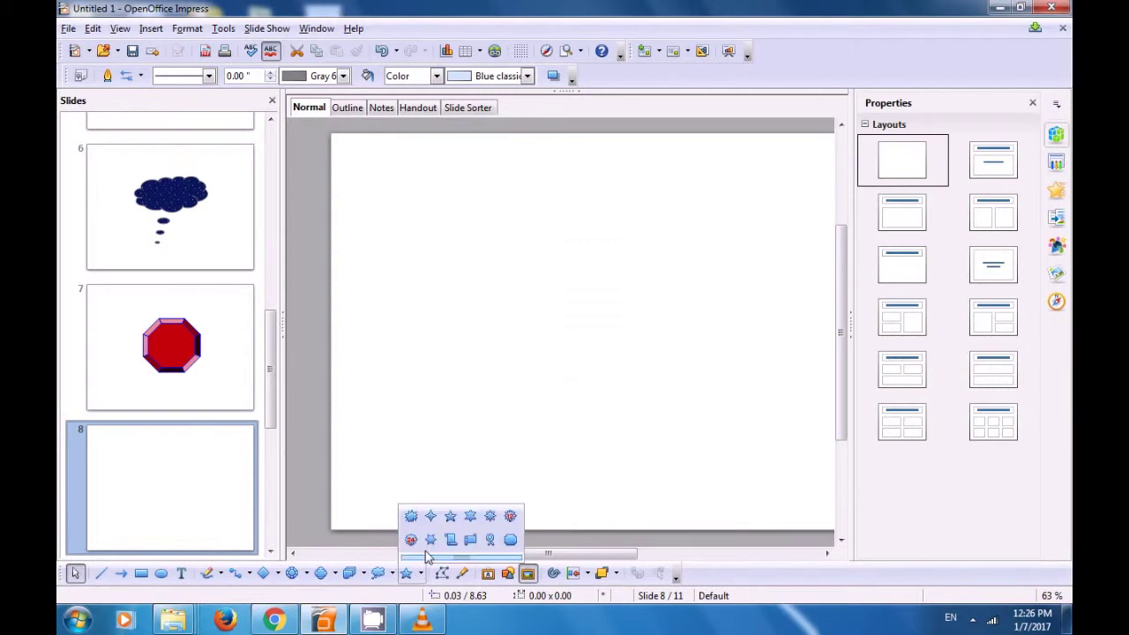
pyautogui.click(471, 517)
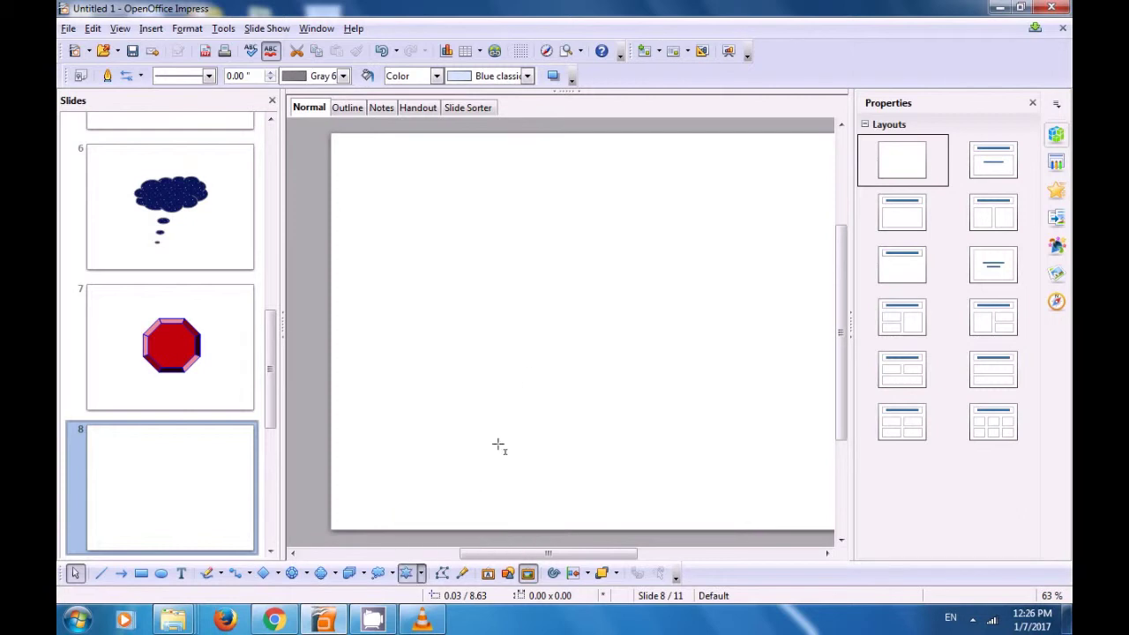
pyautogui.moveTo(478, 229); pyautogui.dragTo(728, 450)
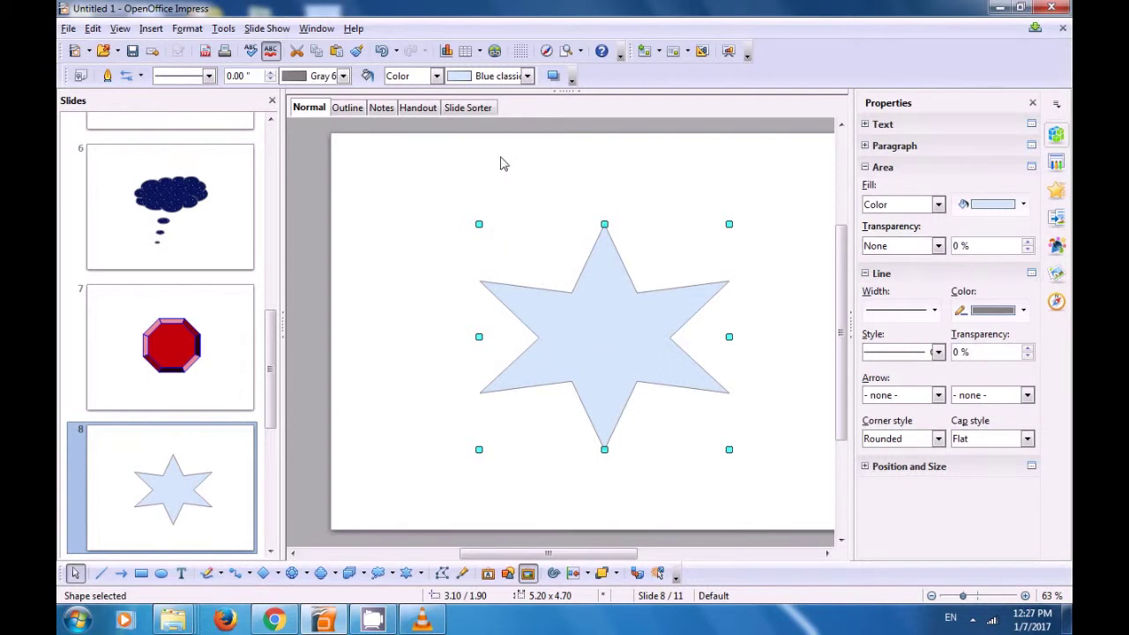
# Fill the six-point star with the color Chart 3 and deselect it
pyautogui.click(526, 75)
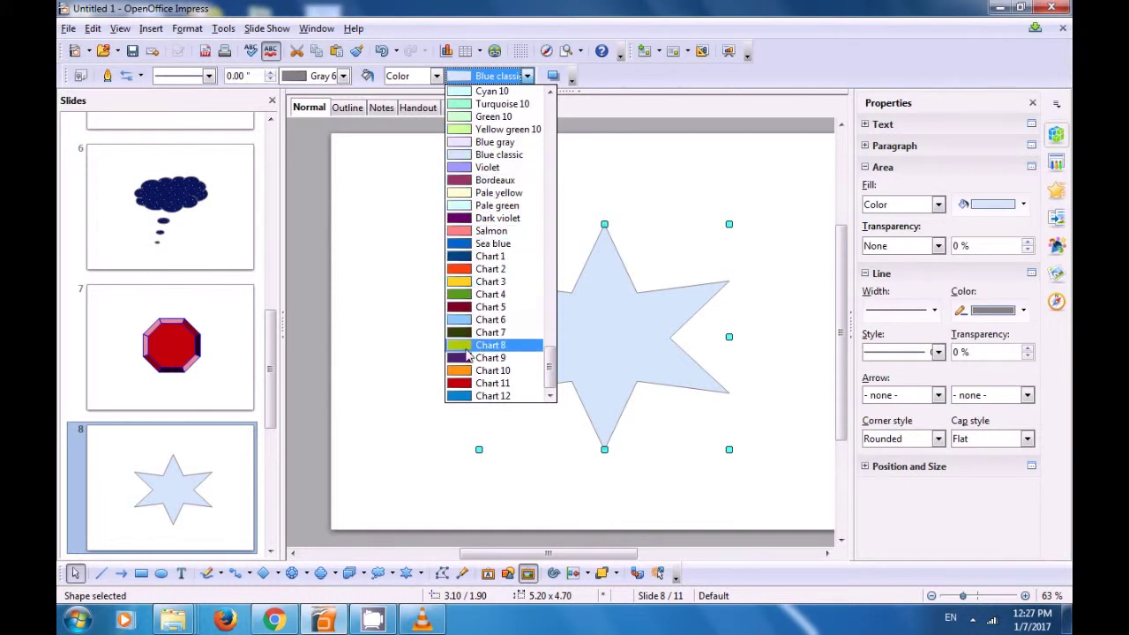
pyautogui.click(468, 282)
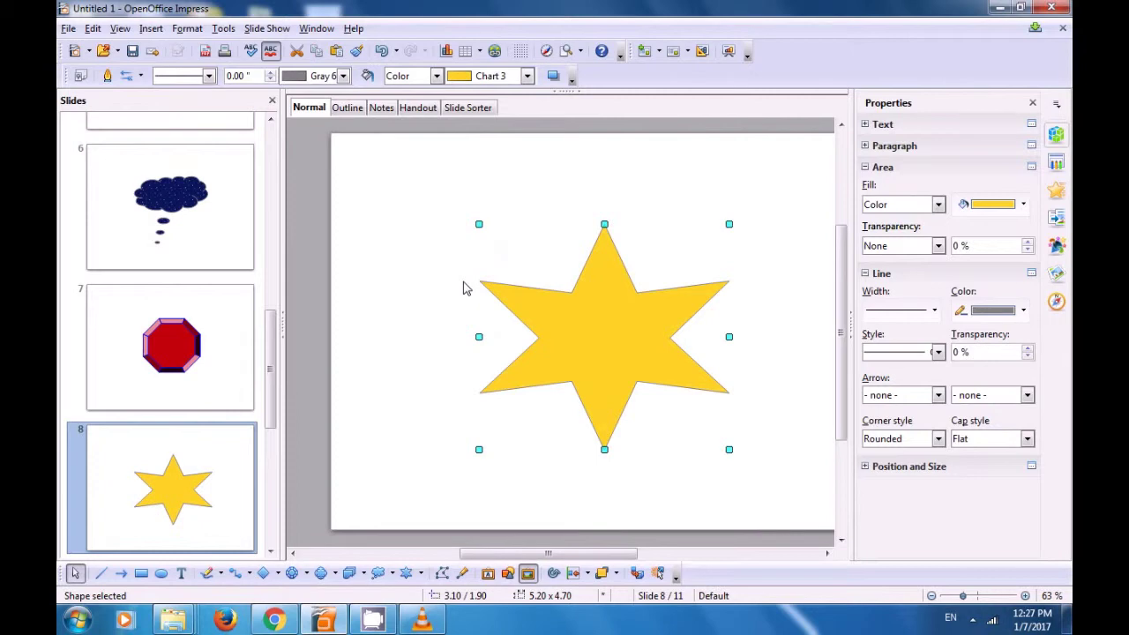
pyautogui.click(420, 318)
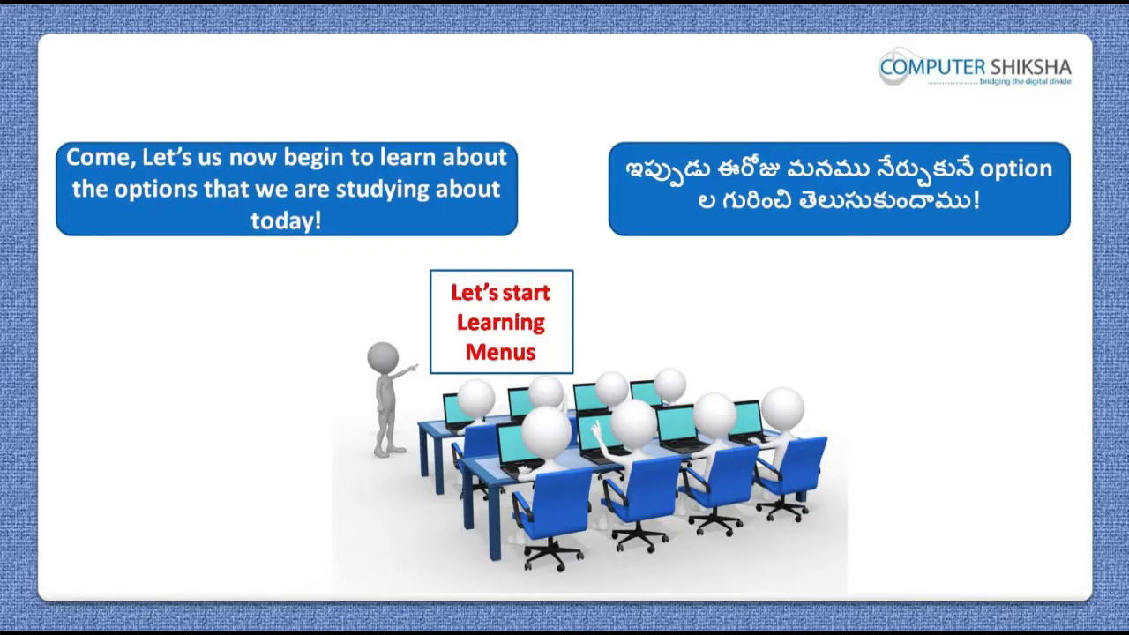
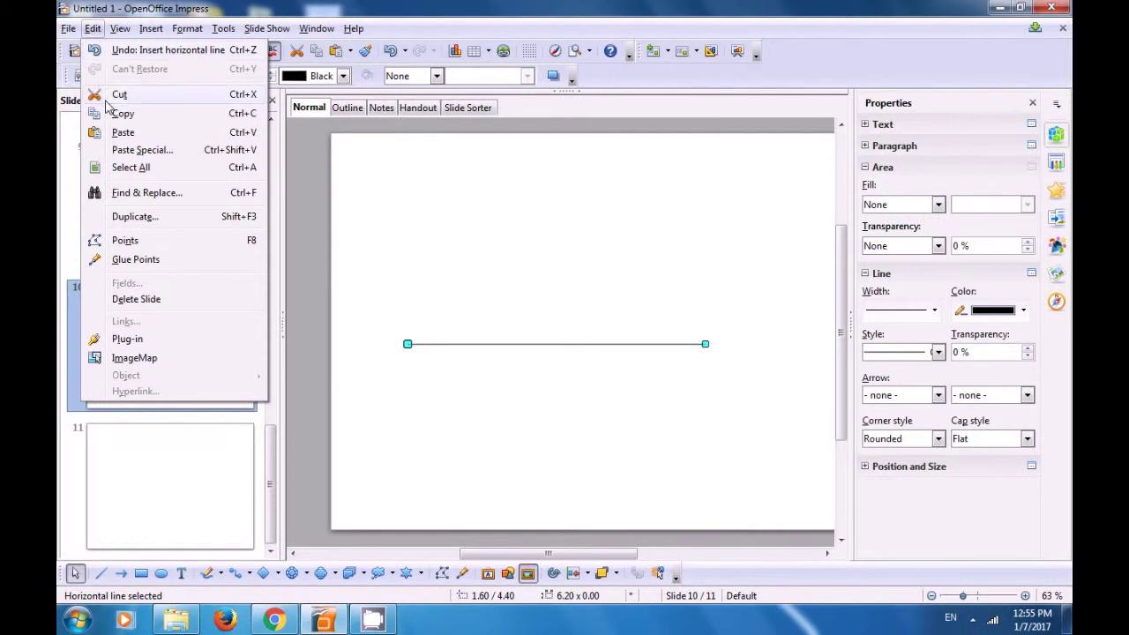
# Turn on point editing for the horizontal line on slide 10 and insert two points, dividing the line roughly into thirds
pyautogui.click(124, 242)
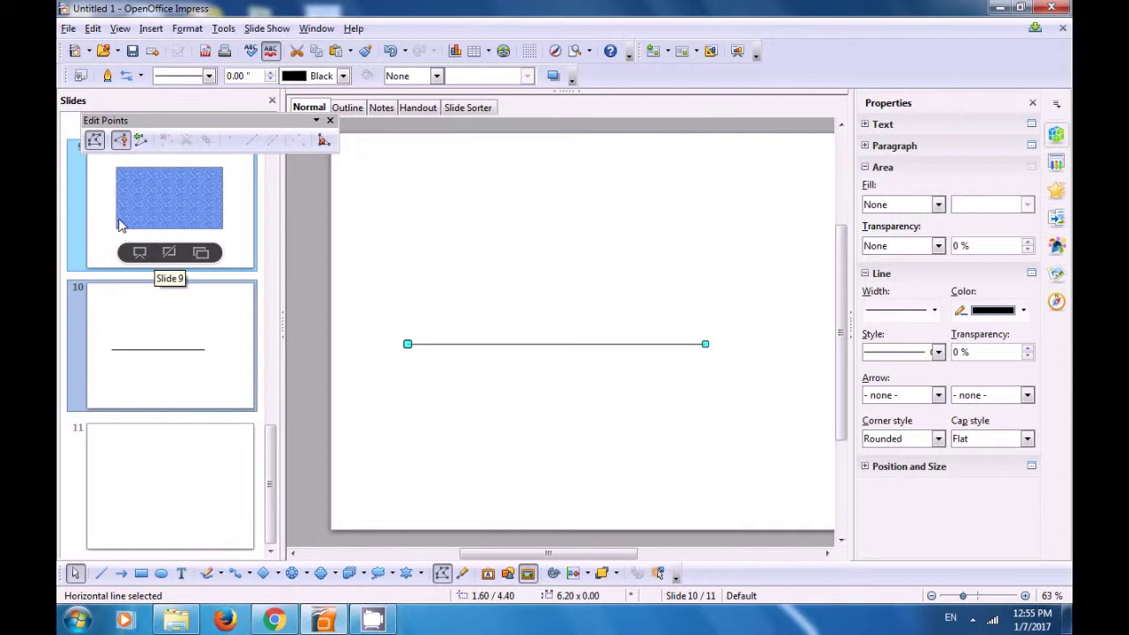
pyautogui.click(140, 146)
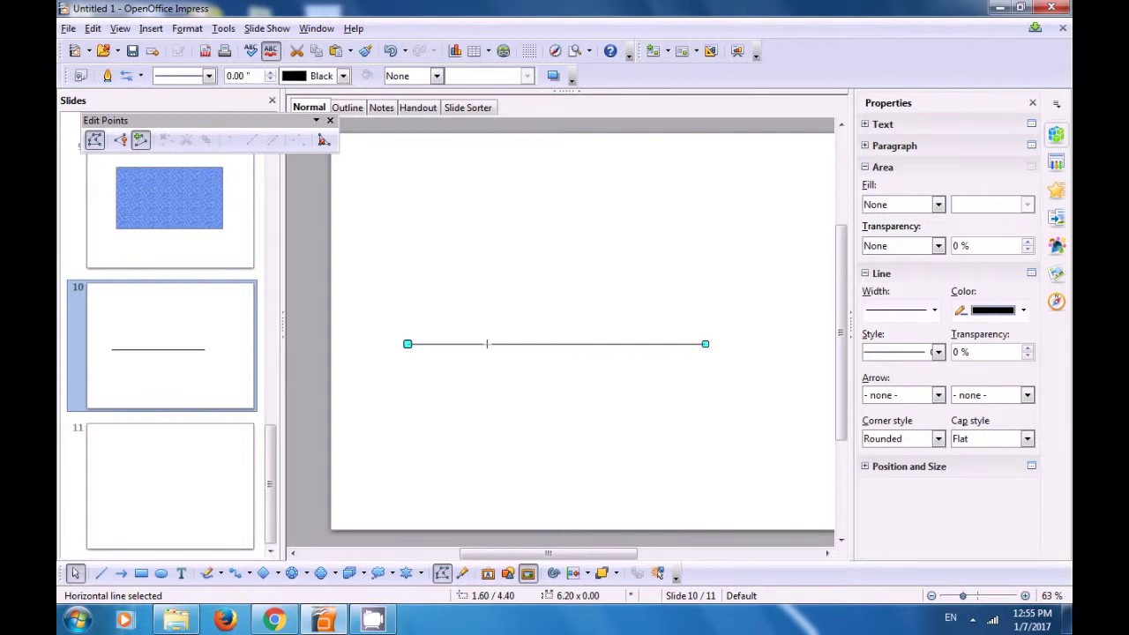
pyautogui.click(493, 344)
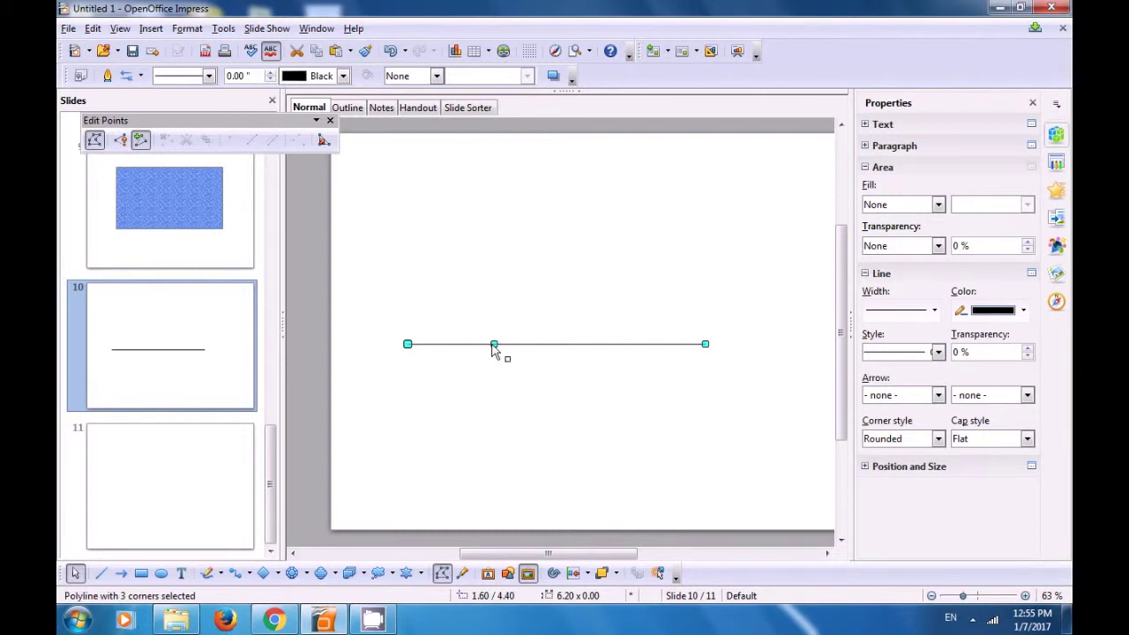
pyautogui.click(604, 344)
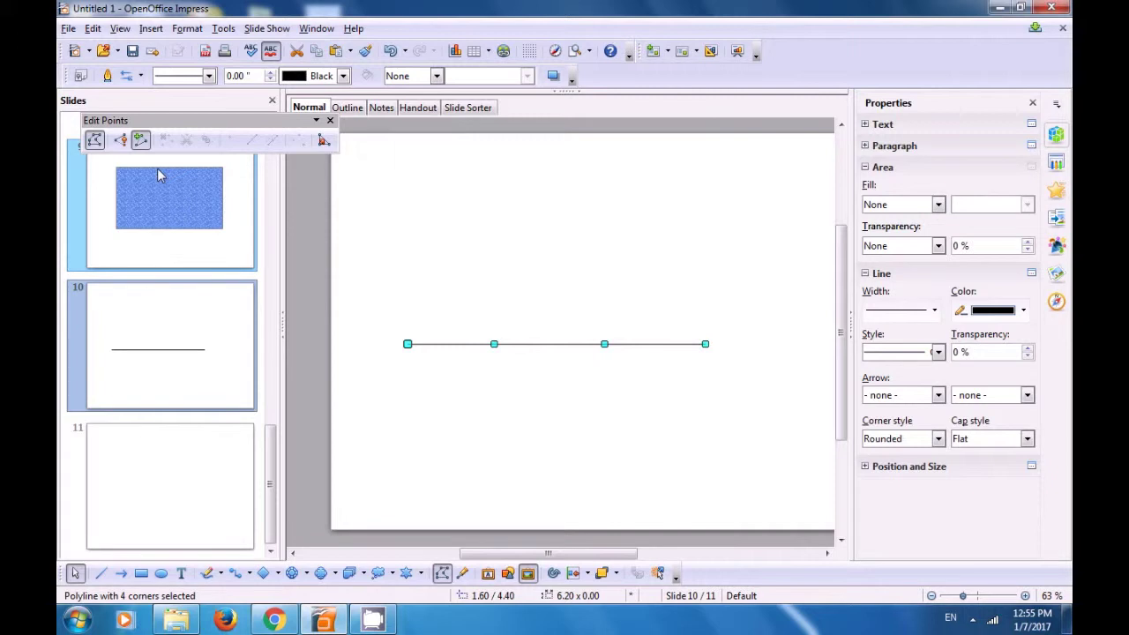
# Move the first inserted point well above the line and the second one below it, forming a zigzag
pyautogui.click(121, 143)
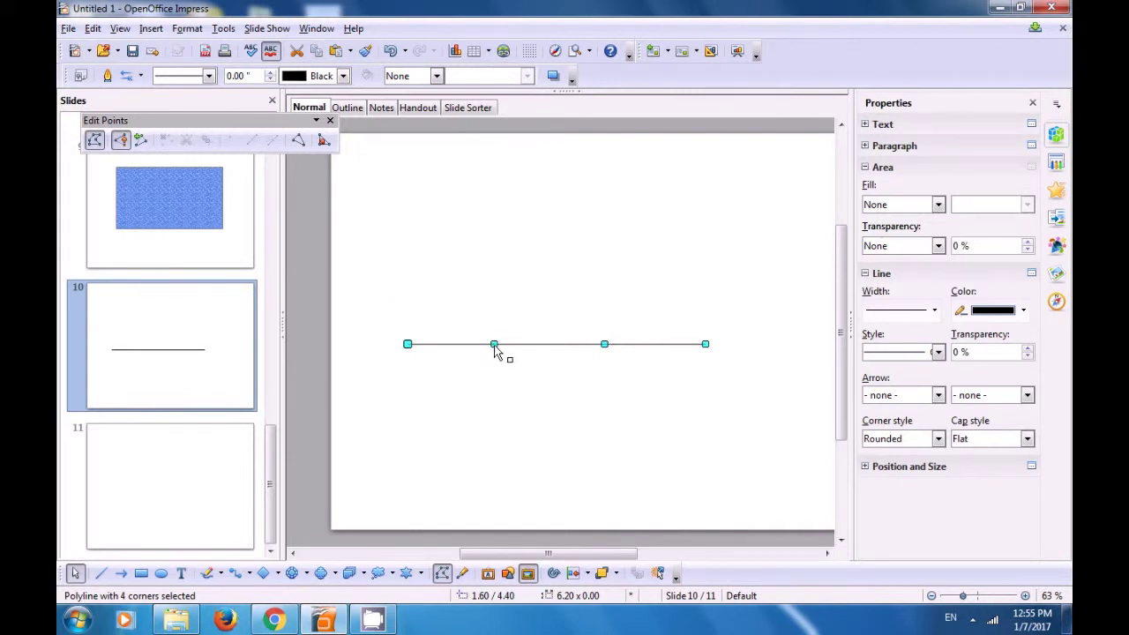
pyautogui.moveTo(494, 344); pyautogui.dragTo(503, 221)
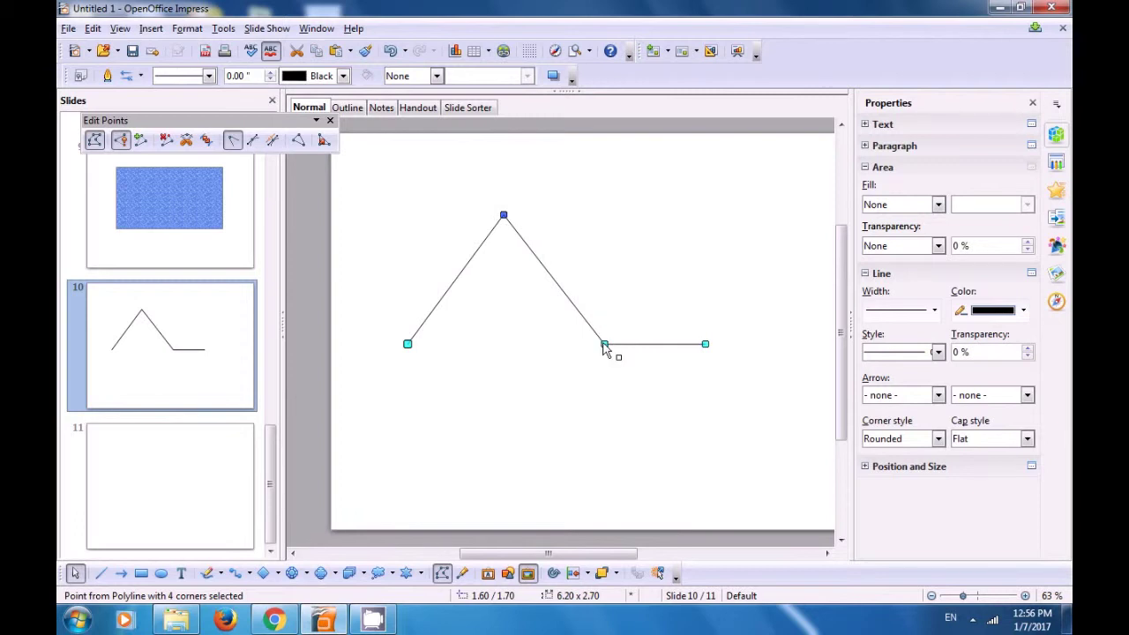
pyautogui.moveTo(604, 345); pyautogui.dragTo(570, 435)
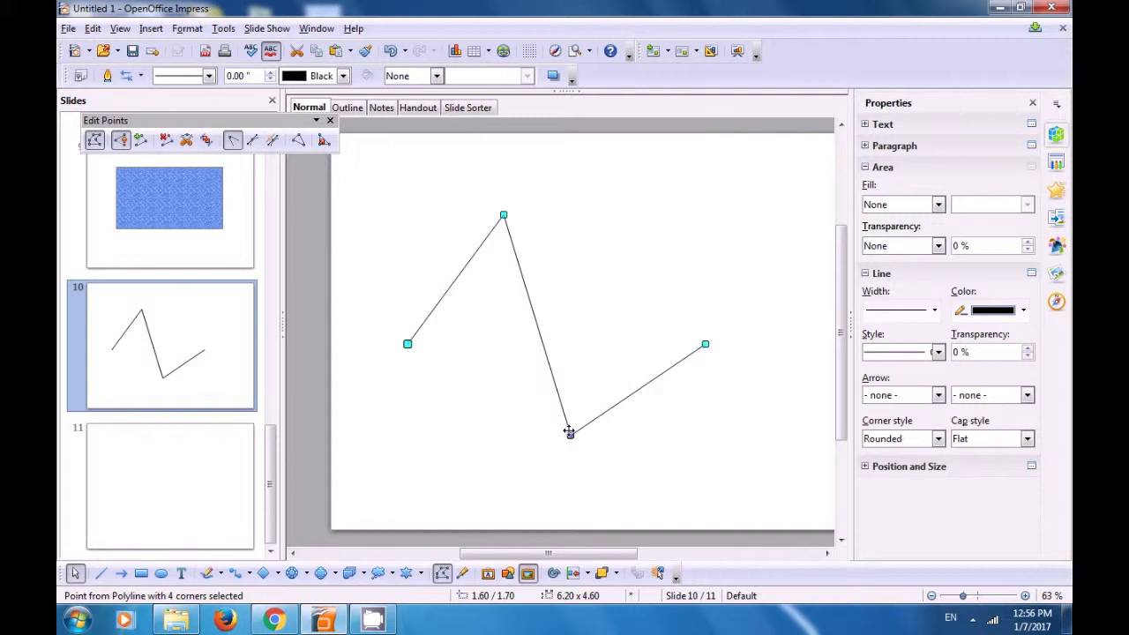
# Delete both inner points of the zigzag line, first the lower one and last the upper one
pyautogui.click(165, 141)
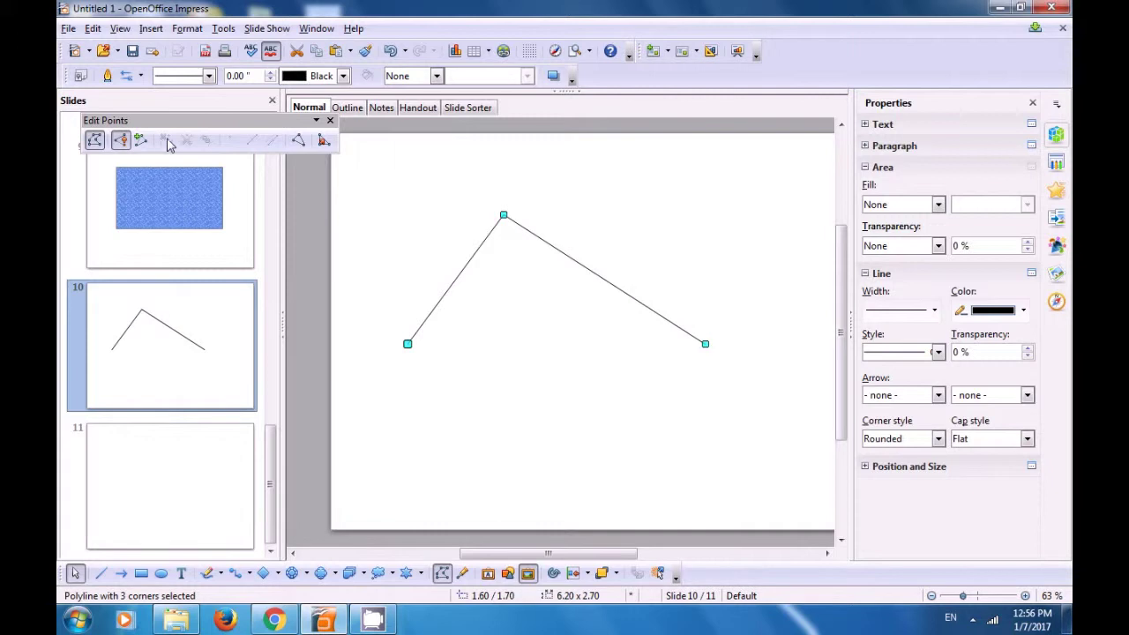
pyautogui.click(502, 216)
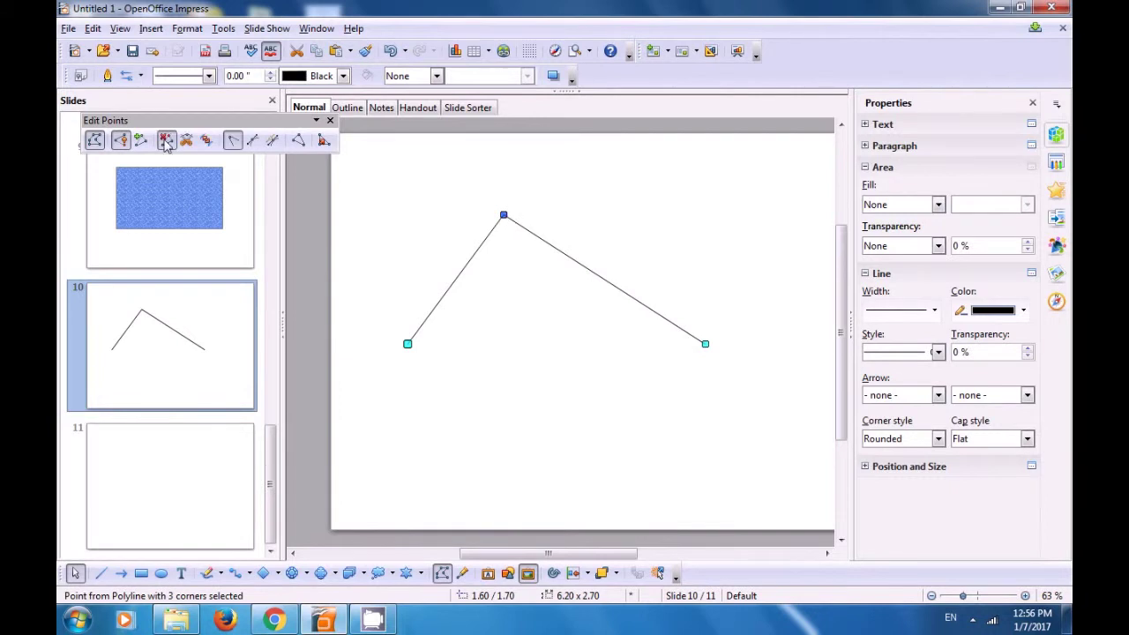
pyautogui.click(165, 141)
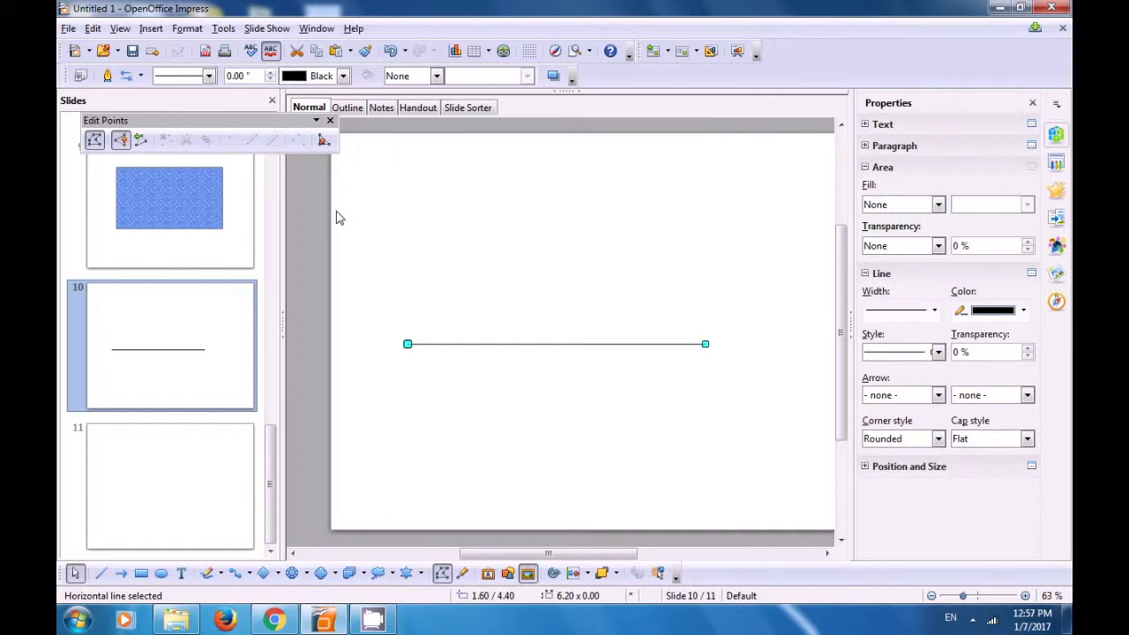
# Insert two points on the straight line, one close to each end, and switch to moving points
pyautogui.click(140, 141)
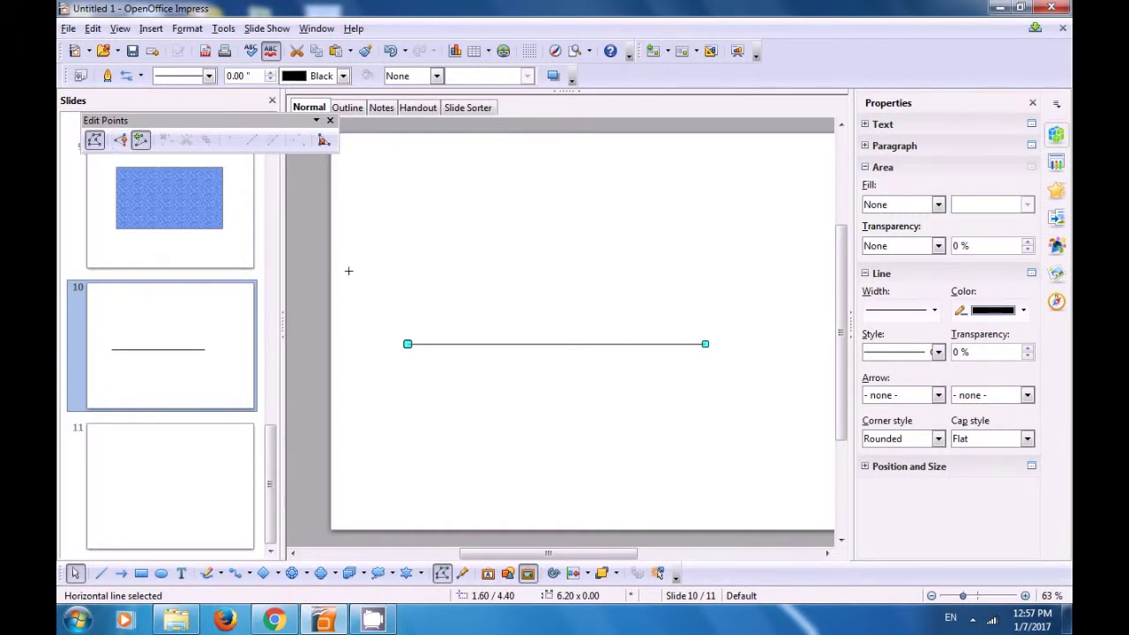
pyautogui.click(440, 344)
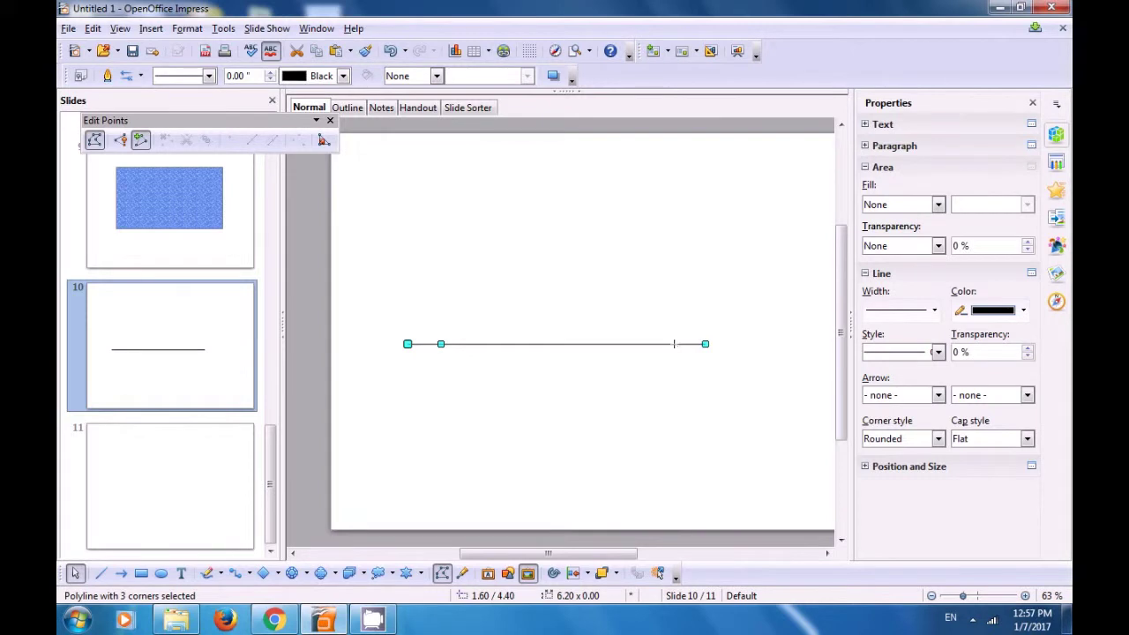
pyautogui.click(672, 344)
pyautogui.click(125, 147)
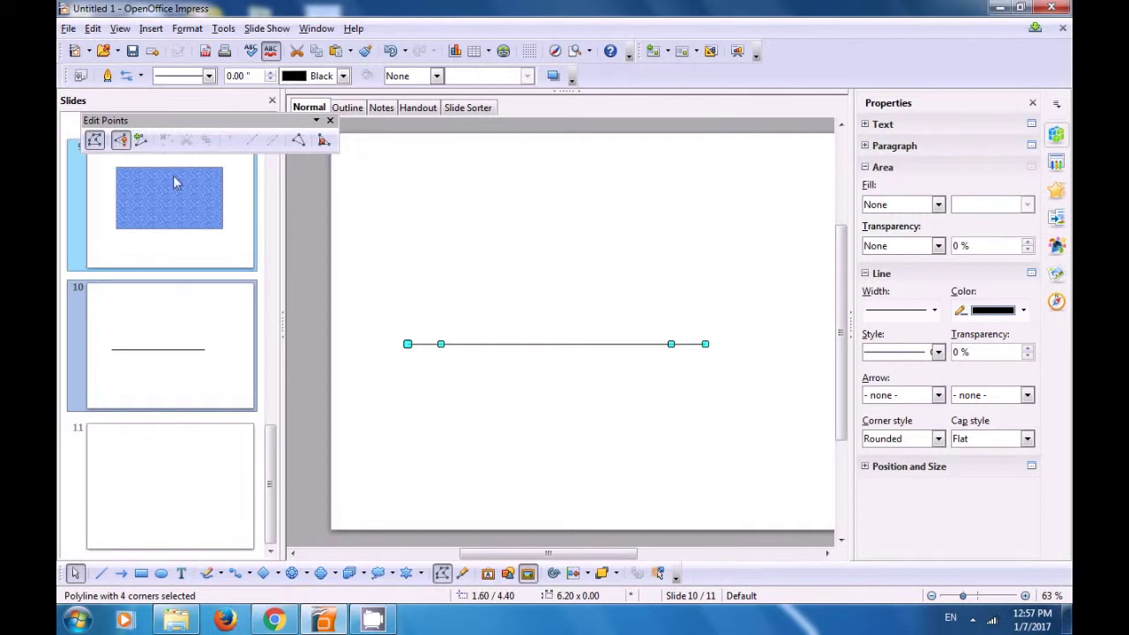
# Move the line's first inserted point inward, split the curve there, and lower the longer part's loose end about 0.9 inch
pyautogui.moveTo(441, 344); pyautogui.dragTo(484, 349)
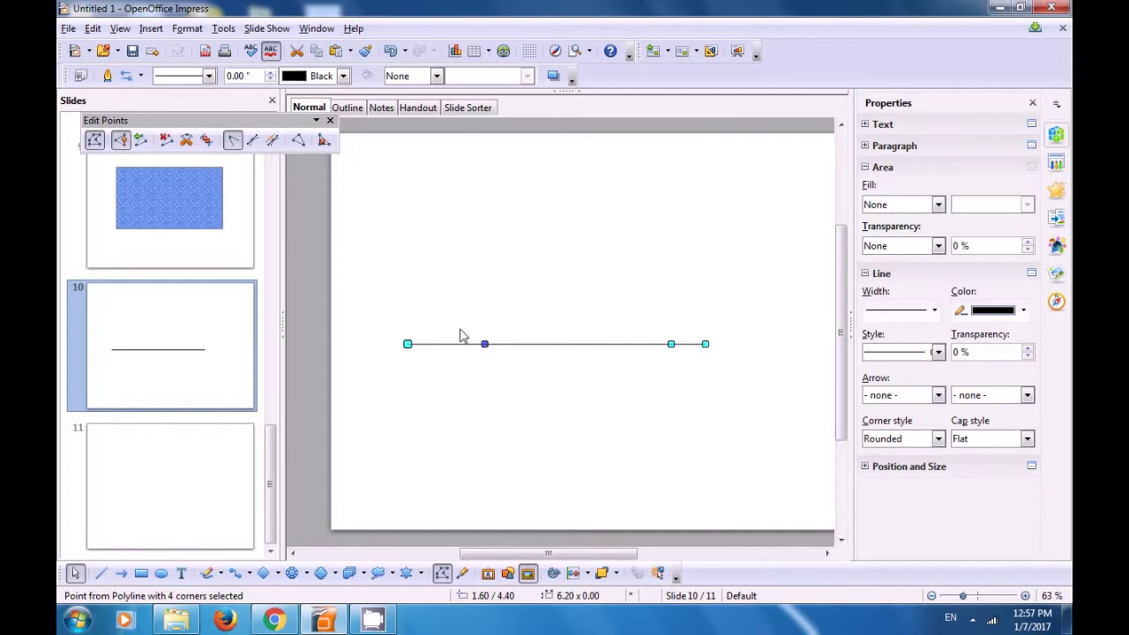
pyautogui.click(188, 142)
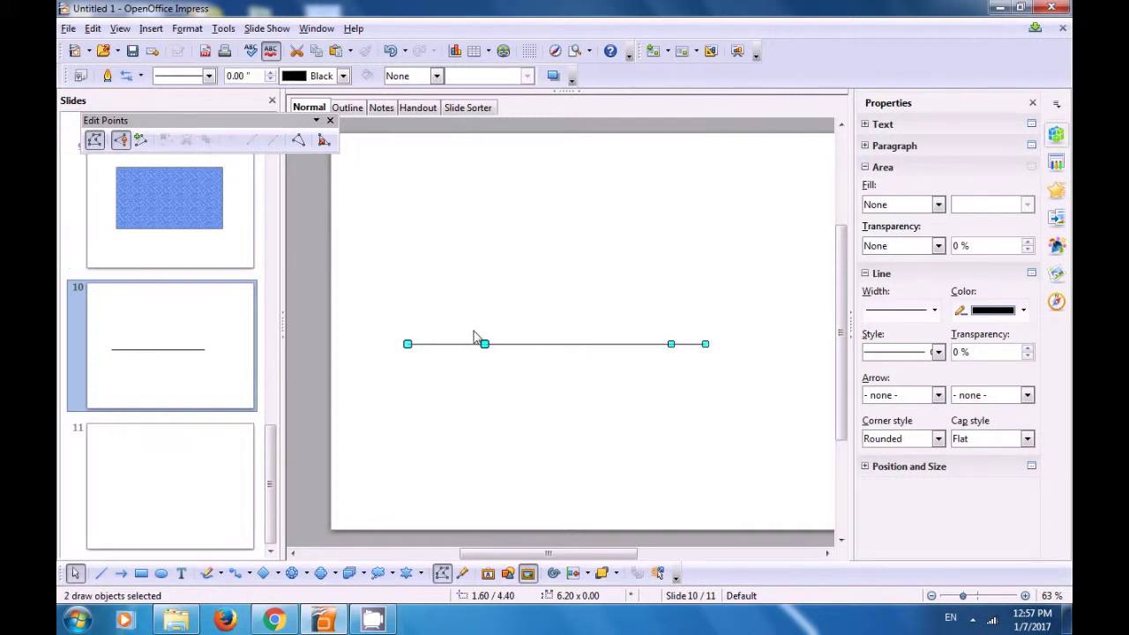
pyautogui.moveTo(486, 345); pyautogui.dragTo(485, 388)
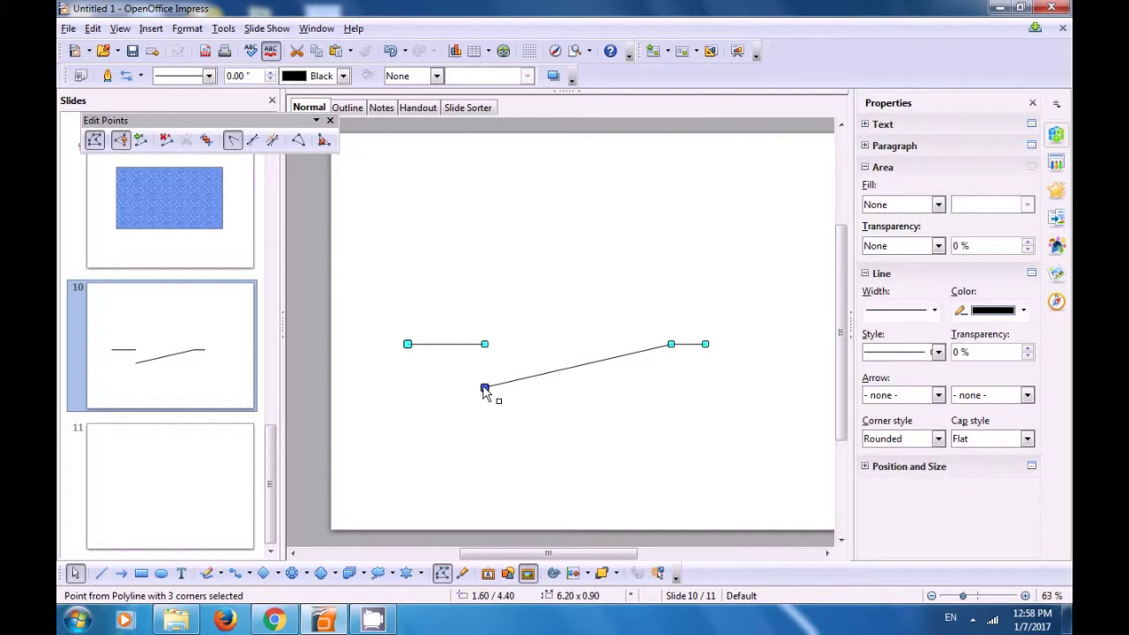
# Raise the split line about 0.5 inch, convert its lowered end to a curve point and move the short segment's outer end onto it
pyautogui.moveTo(451, 343); pyautogui.dragTo(451, 322)
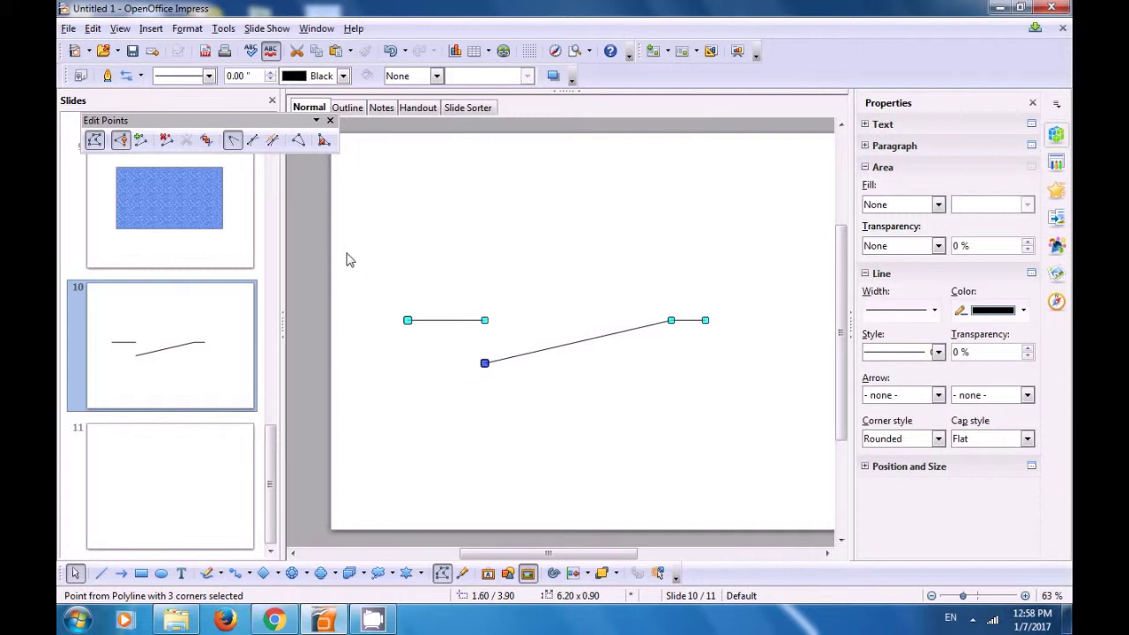
pyautogui.click(233, 141)
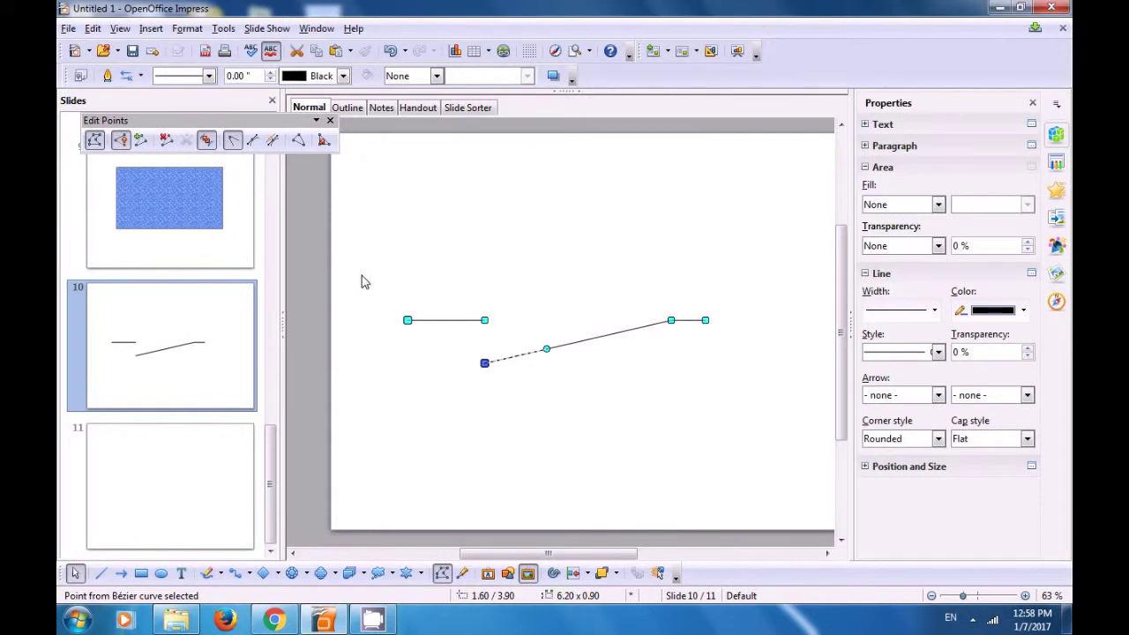
pyautogui.moveTo(408, 321); pyautogui.dragTo(484, 371)
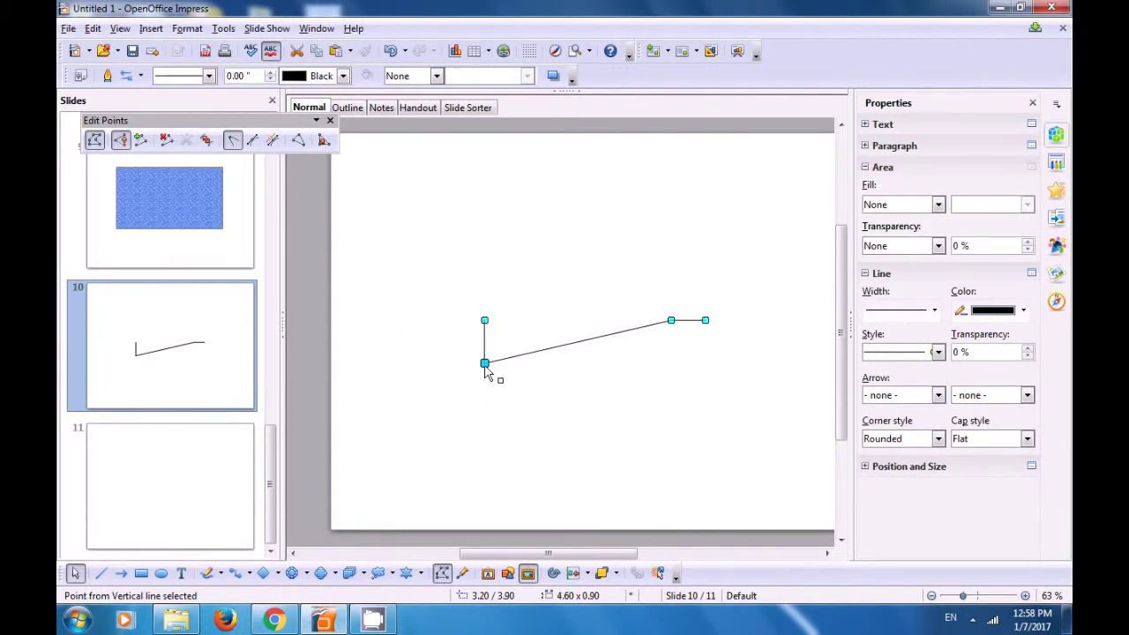
pyautogui.click(507, 458)
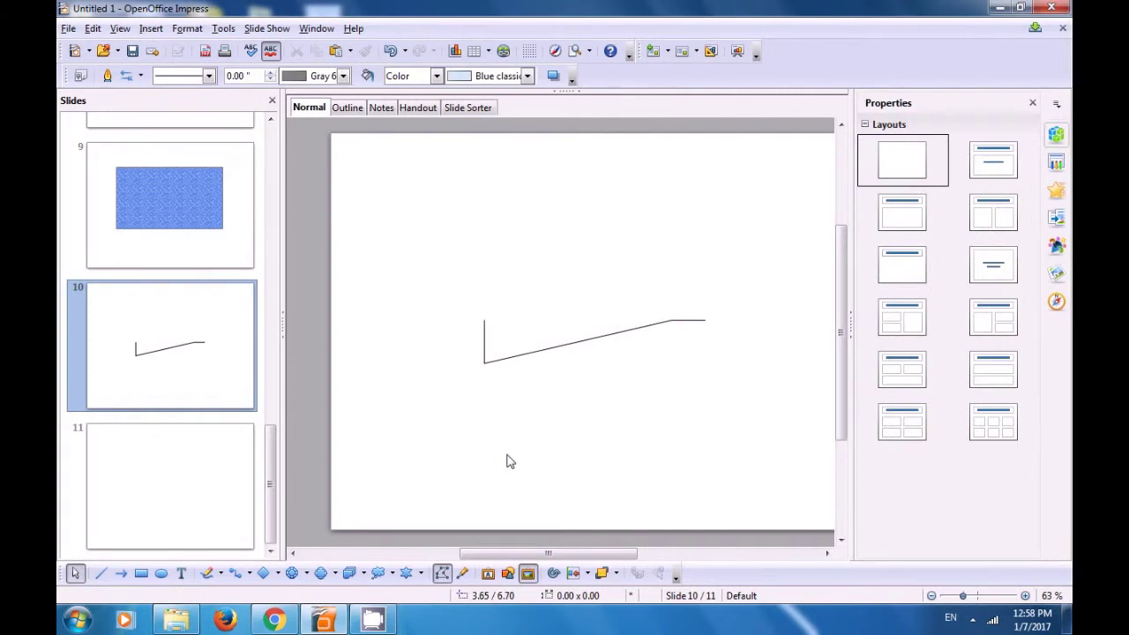
# Close the Bézier curve into a closed object and pull its middle point slightly upward
pyautogui.click(520, 358)
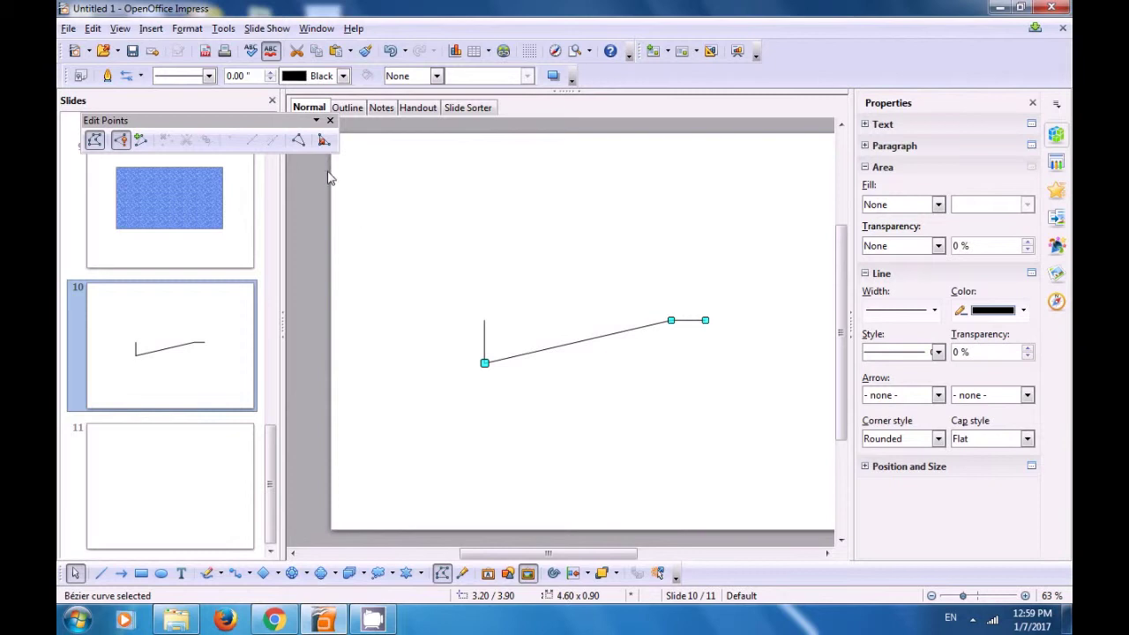
pyautogui.click(298, 141)
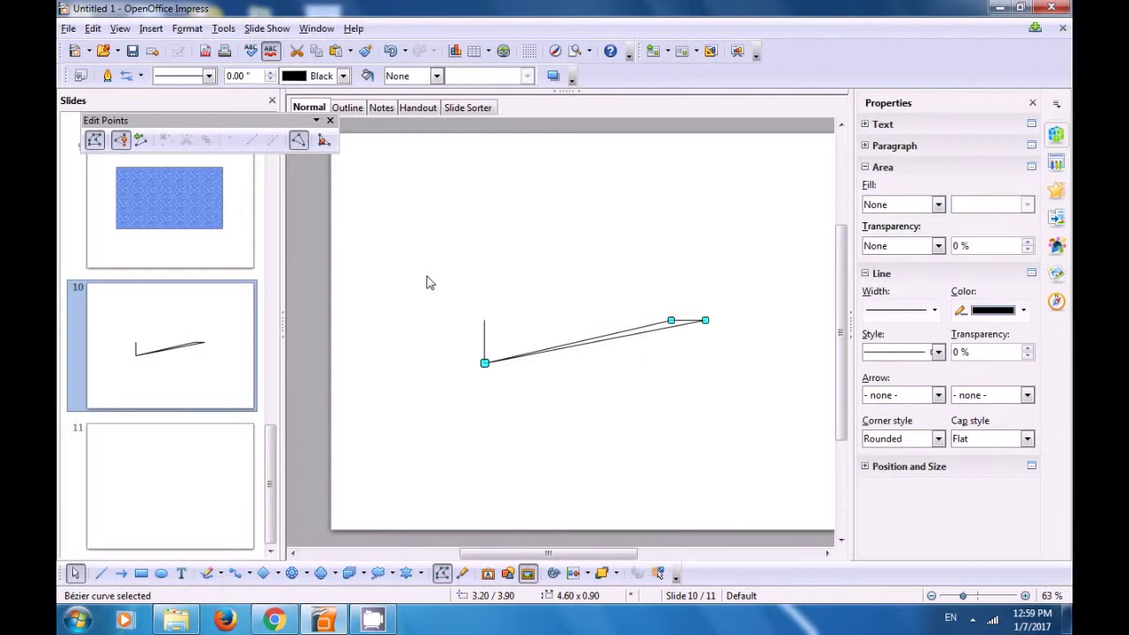
pyautogui.moveTo(550, 350); pyautogui.dragTo(565, 406)
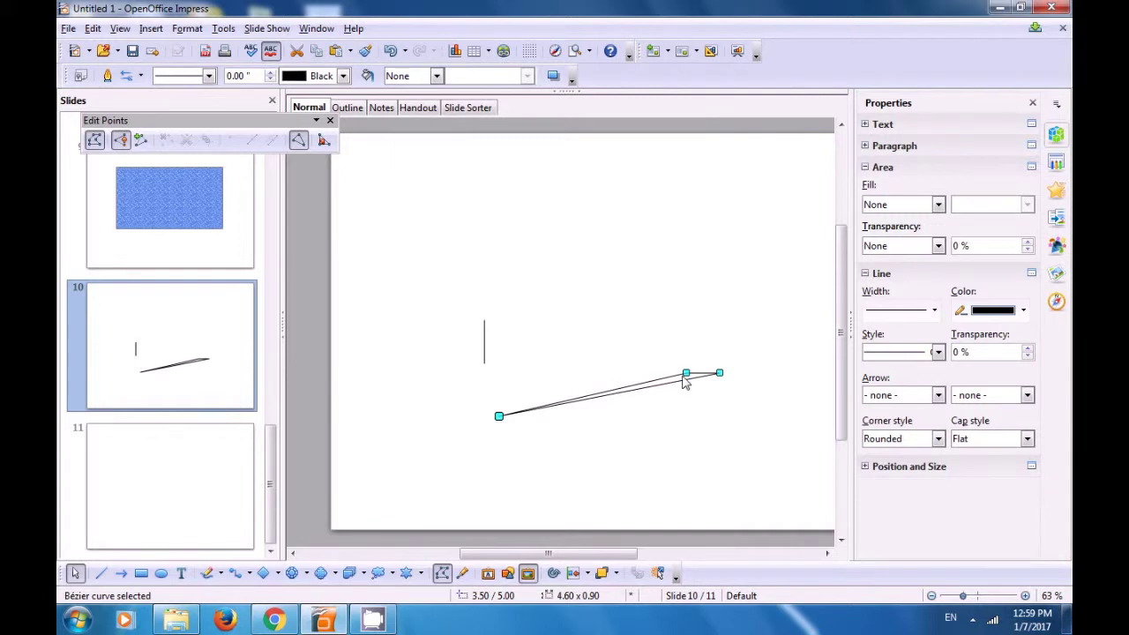
pyautogui.moveTo(686, 369); pyautogui.dragTo(642, 316)
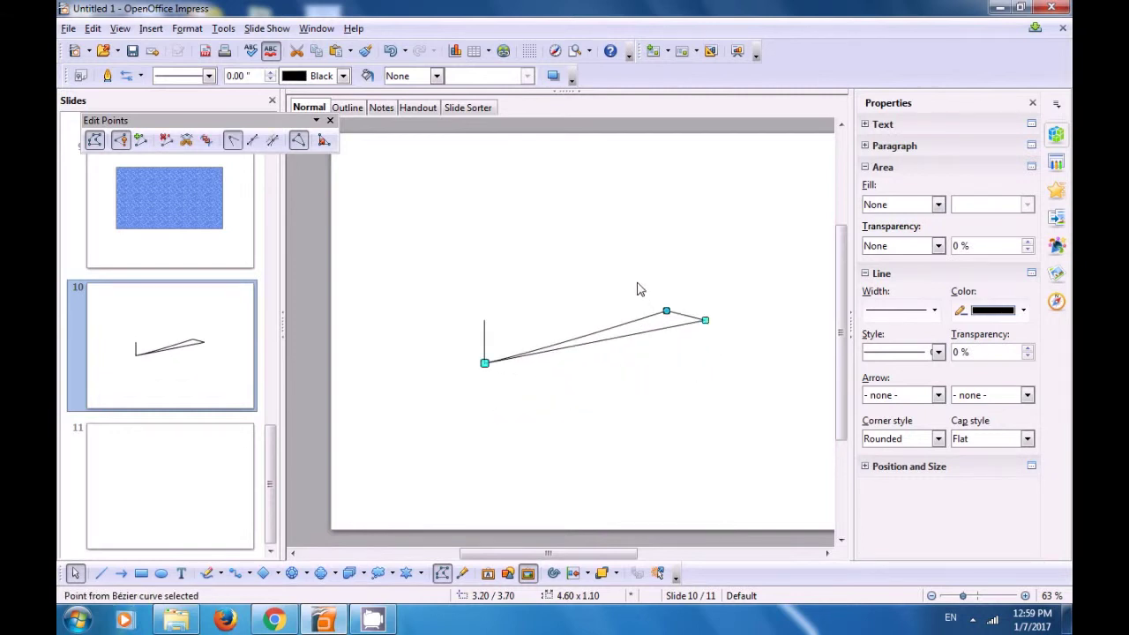
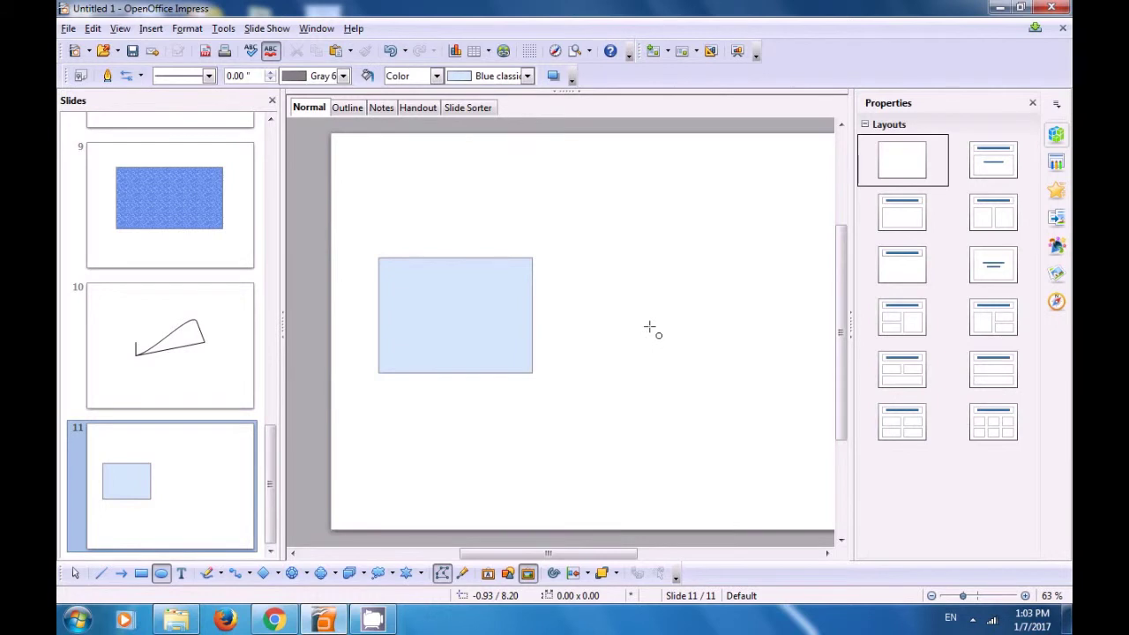
# Draw a circle about 2.9 by 2.7 inches beside the rectangle on slide 11, and insert a glue point at the rectangle's centre
pyautogui.moveTo(649, 327); pyautogui.dragTo(786, 455)
pyautogui.click(458, 305)
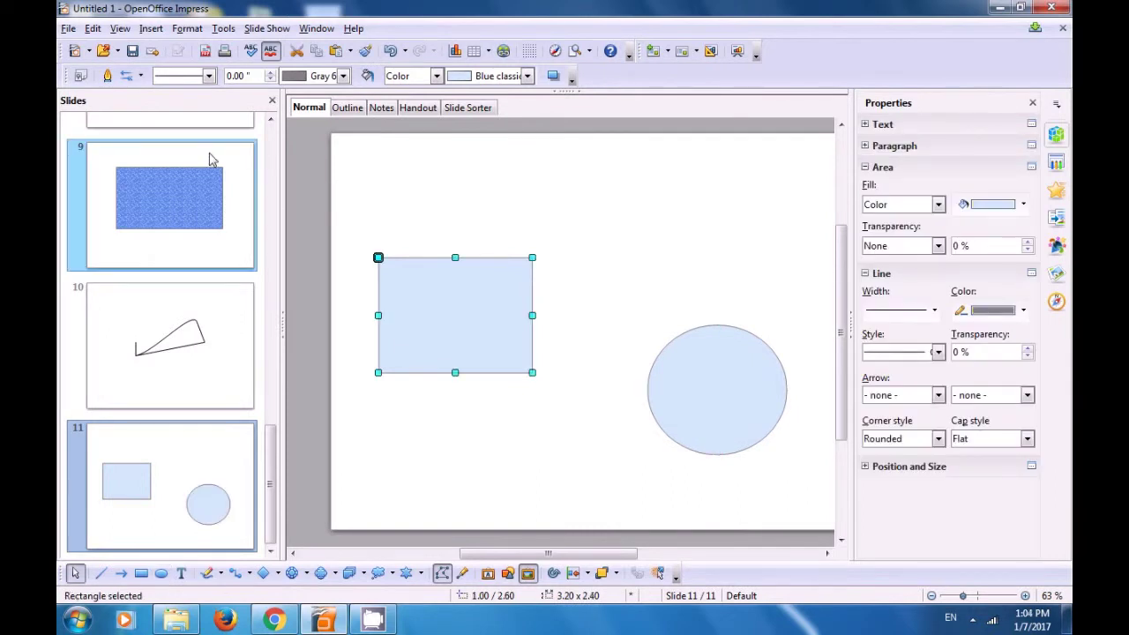
pyautogui.click(92, 29)
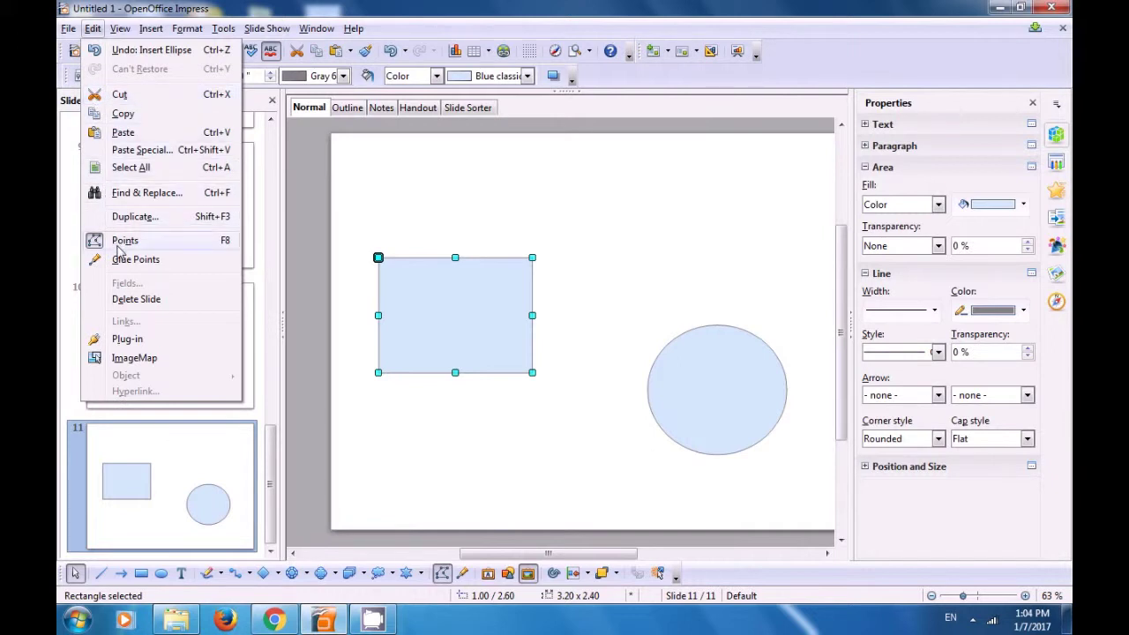
pyautogui.click(118, 248)
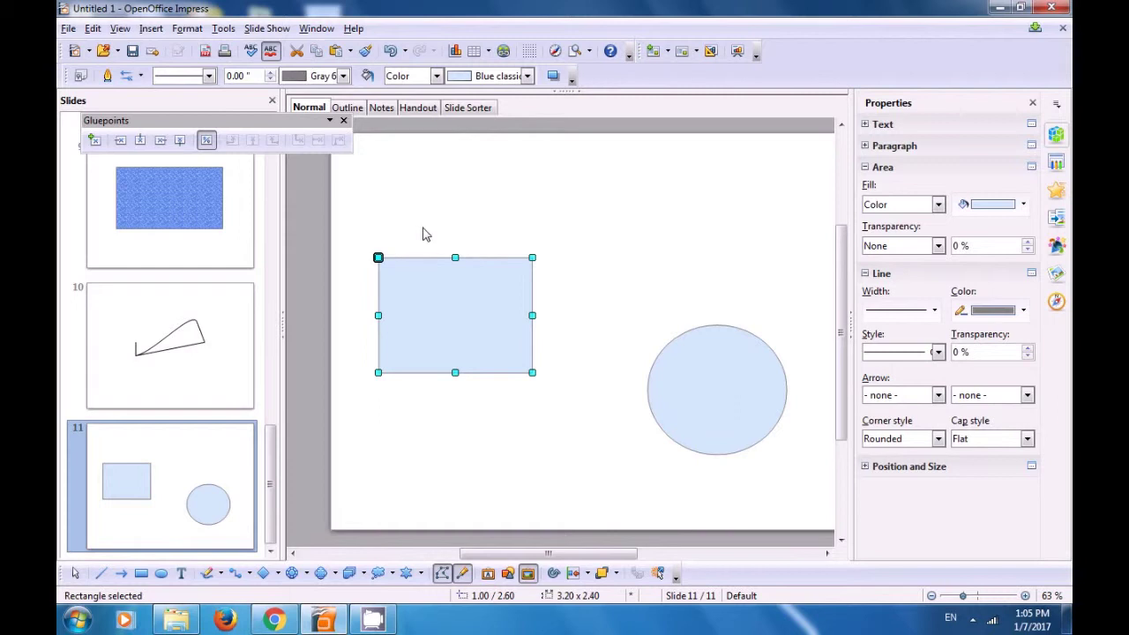
pyautogui.click(95, 141)
pyautogui.click(455, 316)
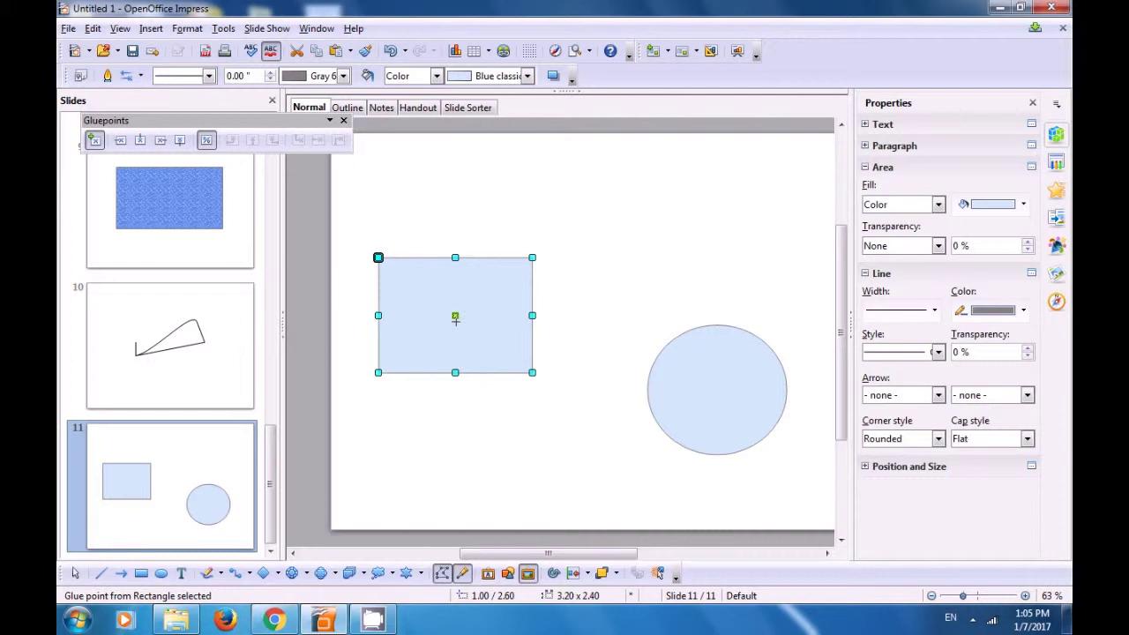
# Insert a glue point at the centre of the circle and deselect it
pyautogui.click(726, 393)
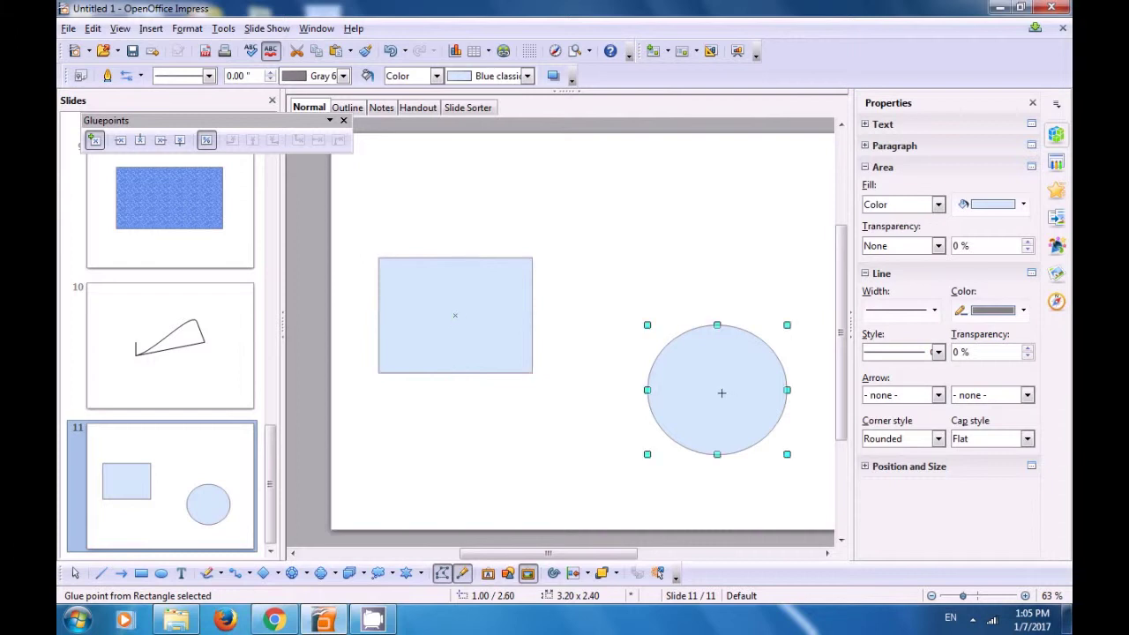
pyautogui.click(94, 141)
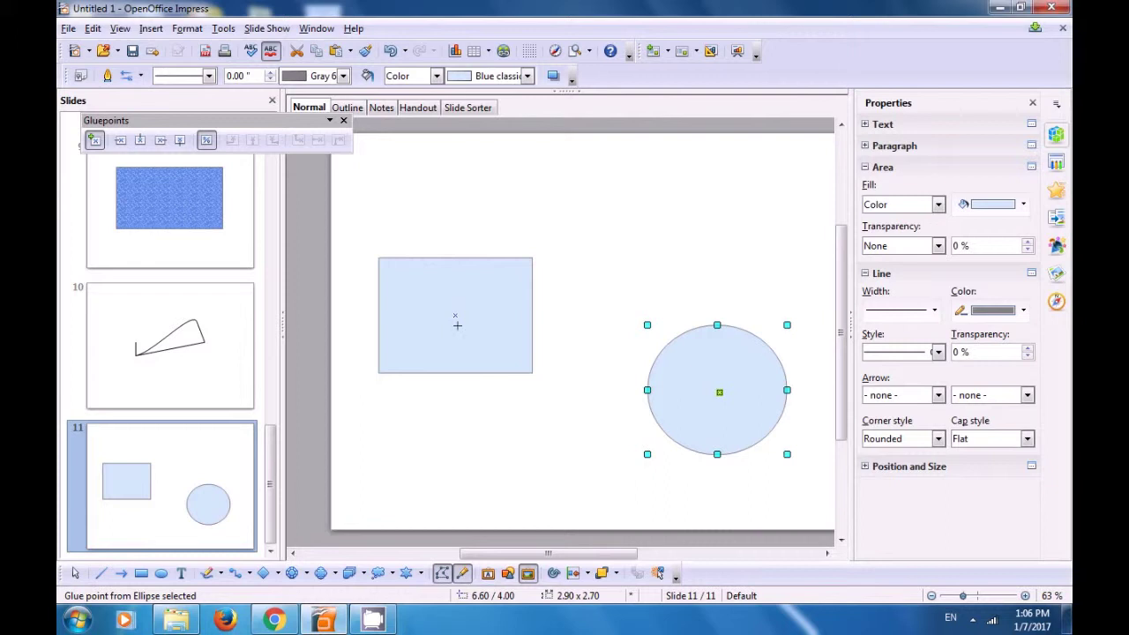
pyautogui.click(548, 430)
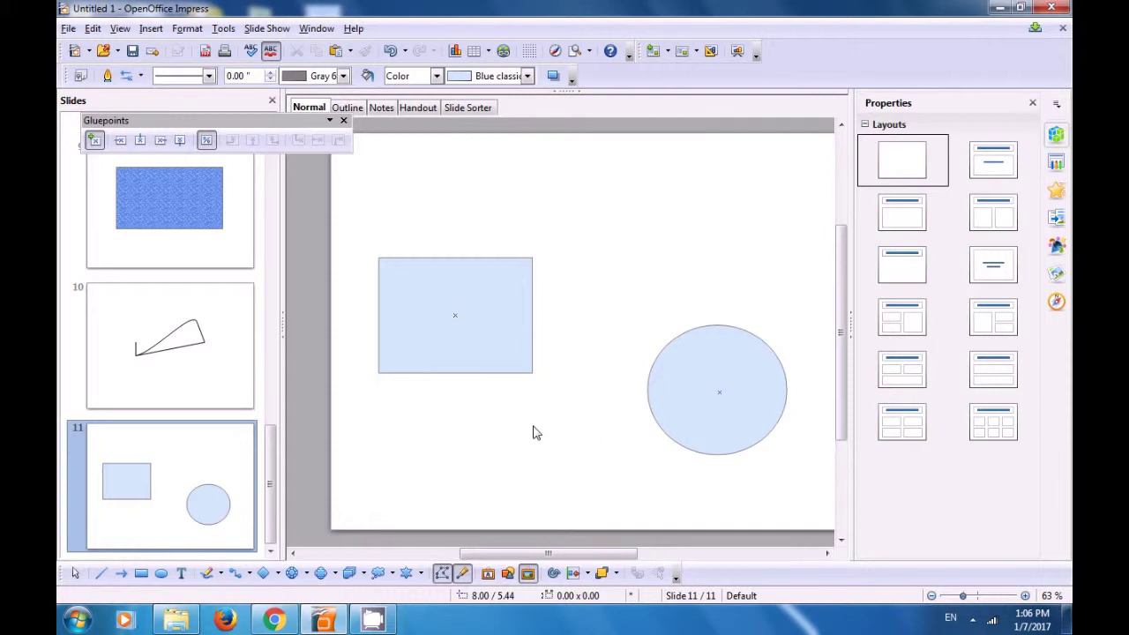
# Draw a connector from the rectangle's centre glue point to the circle's centre glue point, and undo it
pyautogui.click(235, 574)
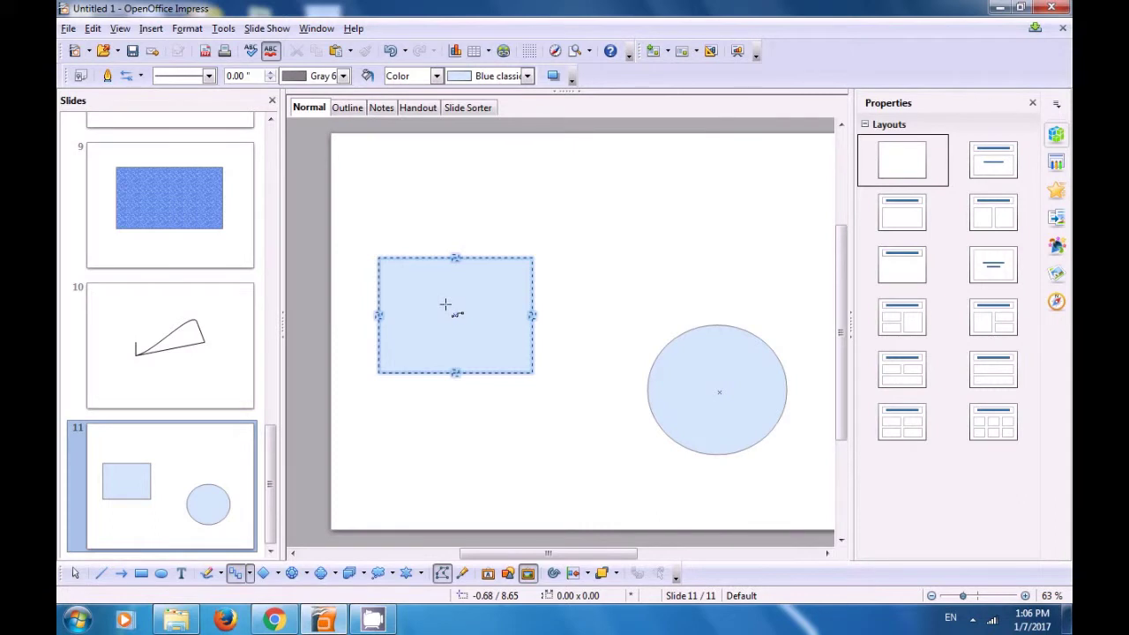
pyautogui.moveTo(454, 314); pyautogui.dragTo(720, 396)
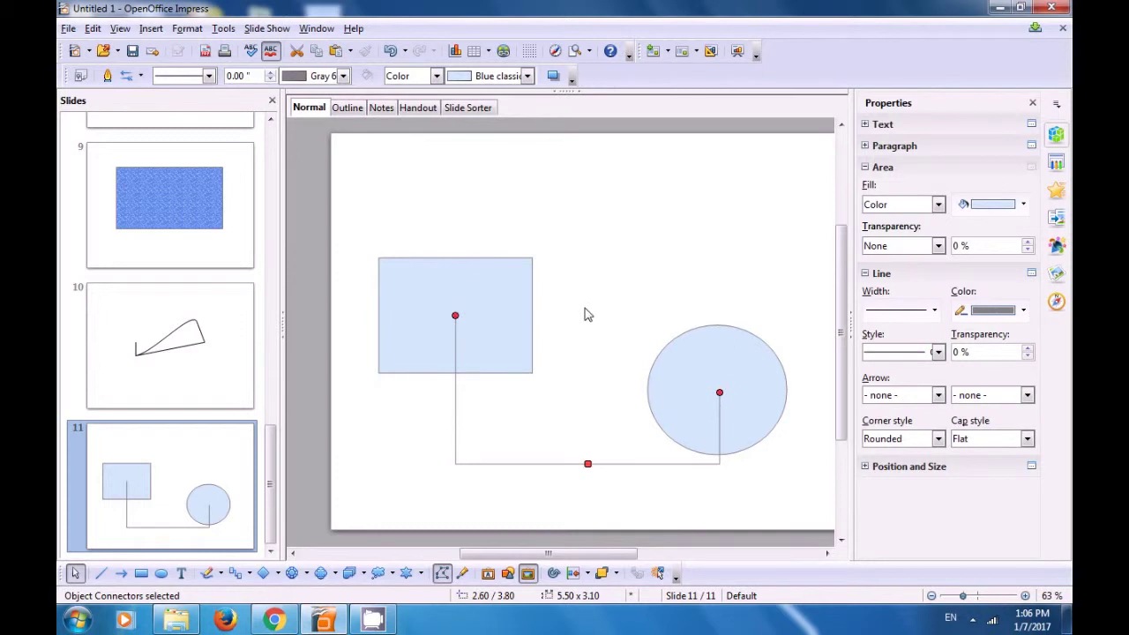
pyautogui.click(582, 311)
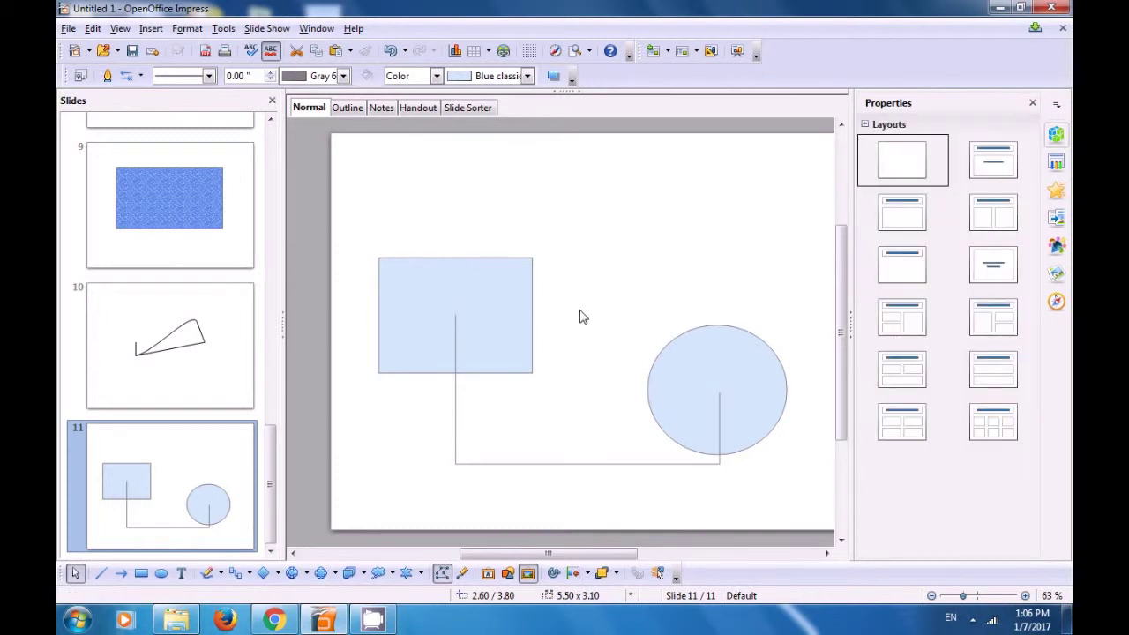
pyautogui.press('Escape')
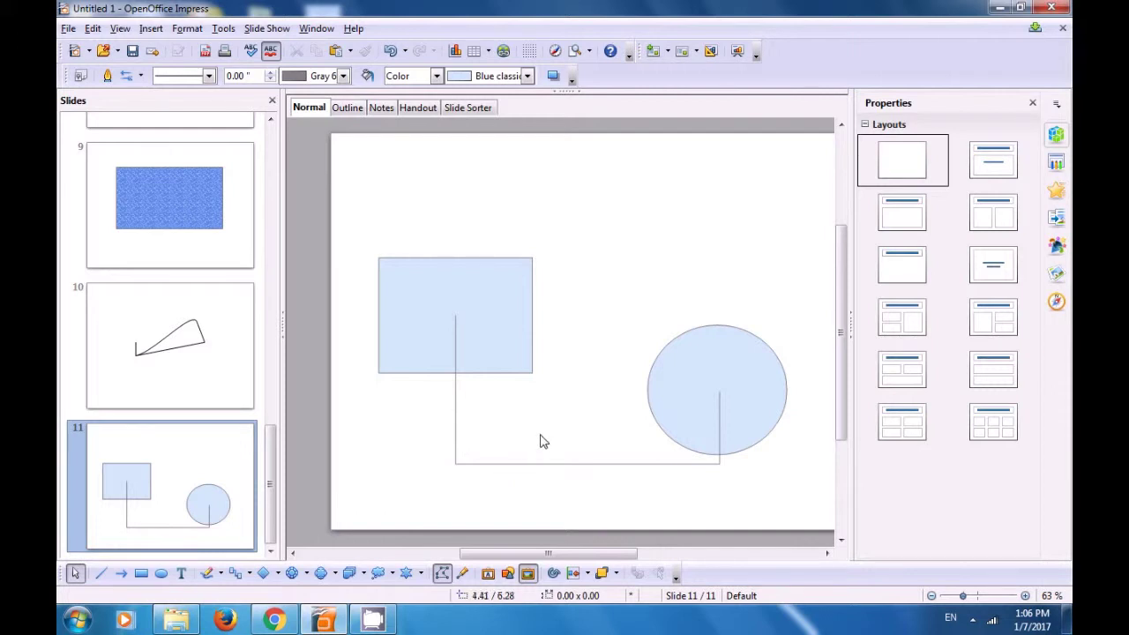
pyautogui.hotkey('ctrl', 'z')
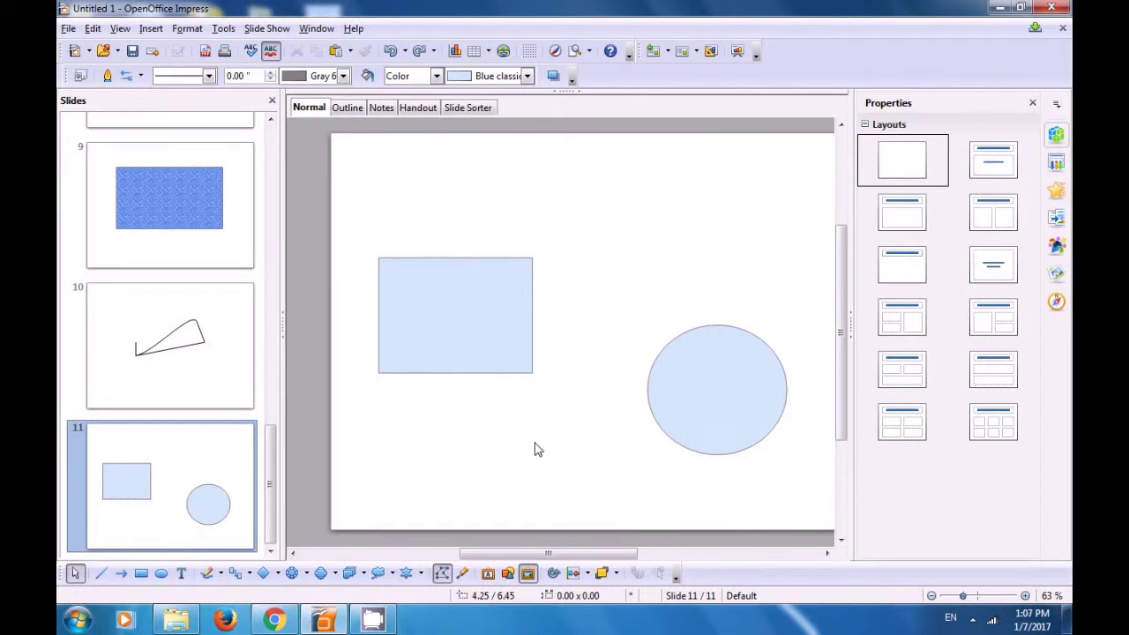
pyautogui.click(489, 344)
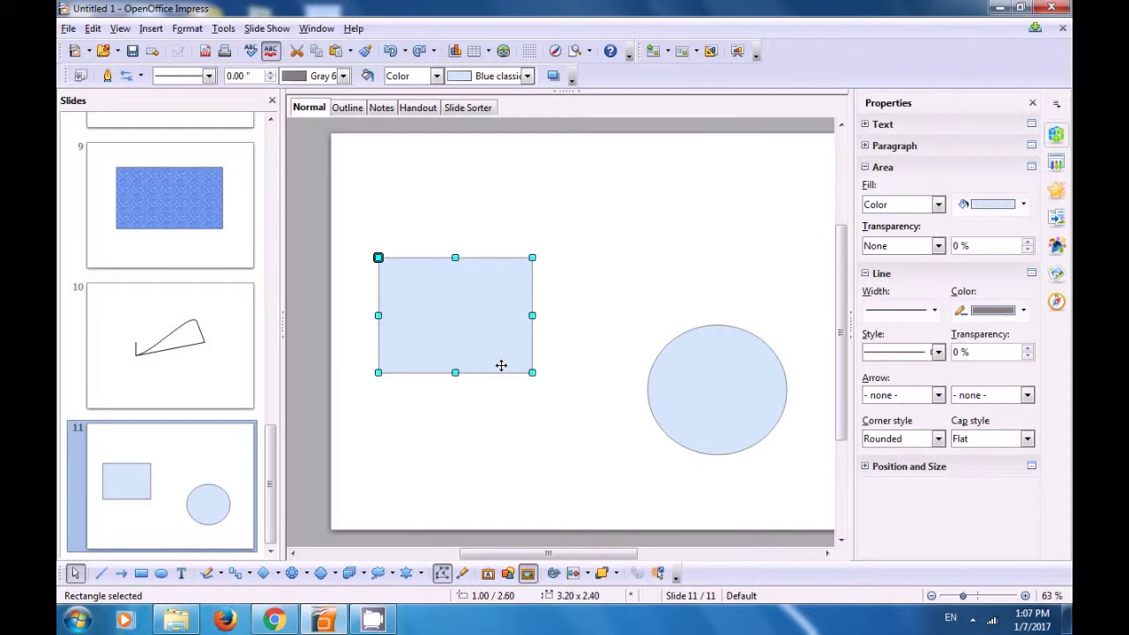
pyautogui.click(701, 389)
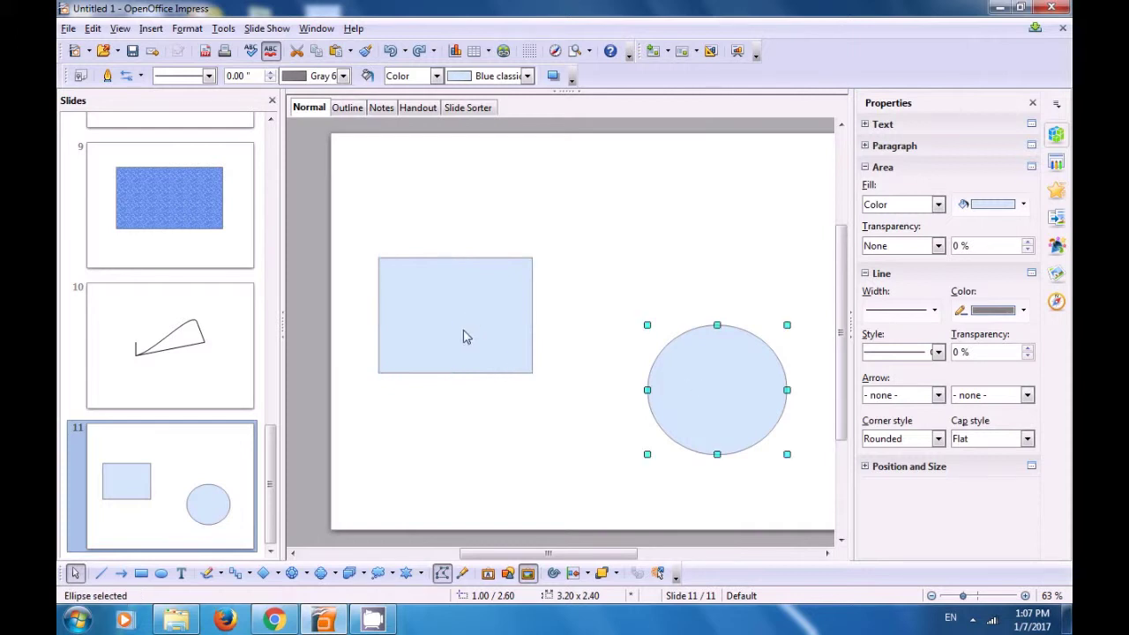
pyautogui.press('Escape')
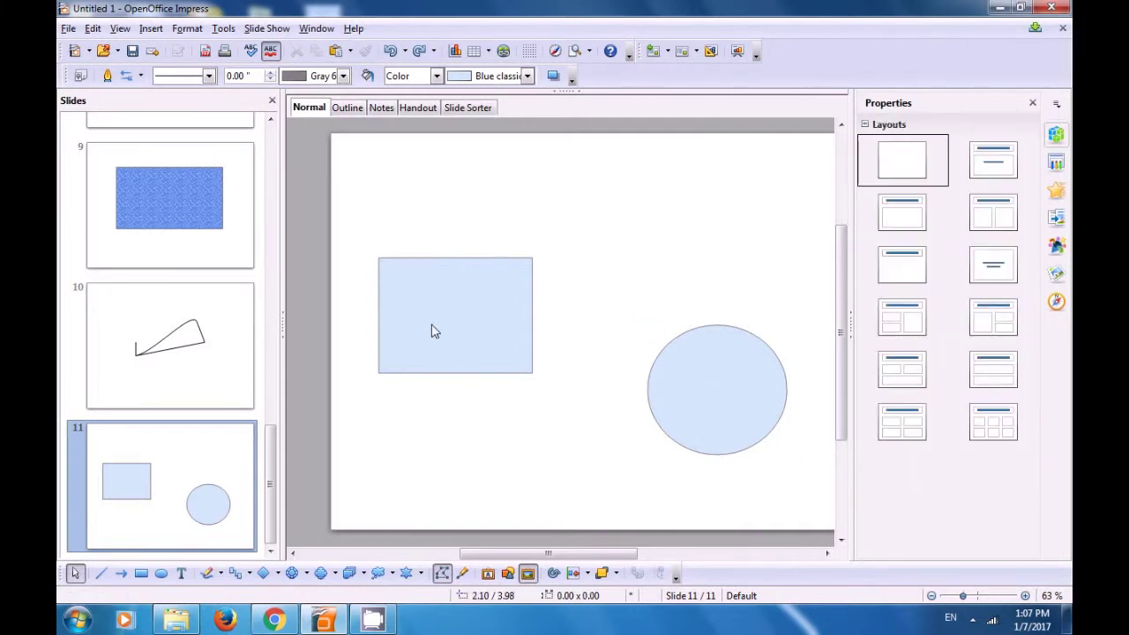
# Draw a connector from the midpoint of the rectangle's right edge to the circle's left edge, and deselect it
pyautogui.click(431, 324)
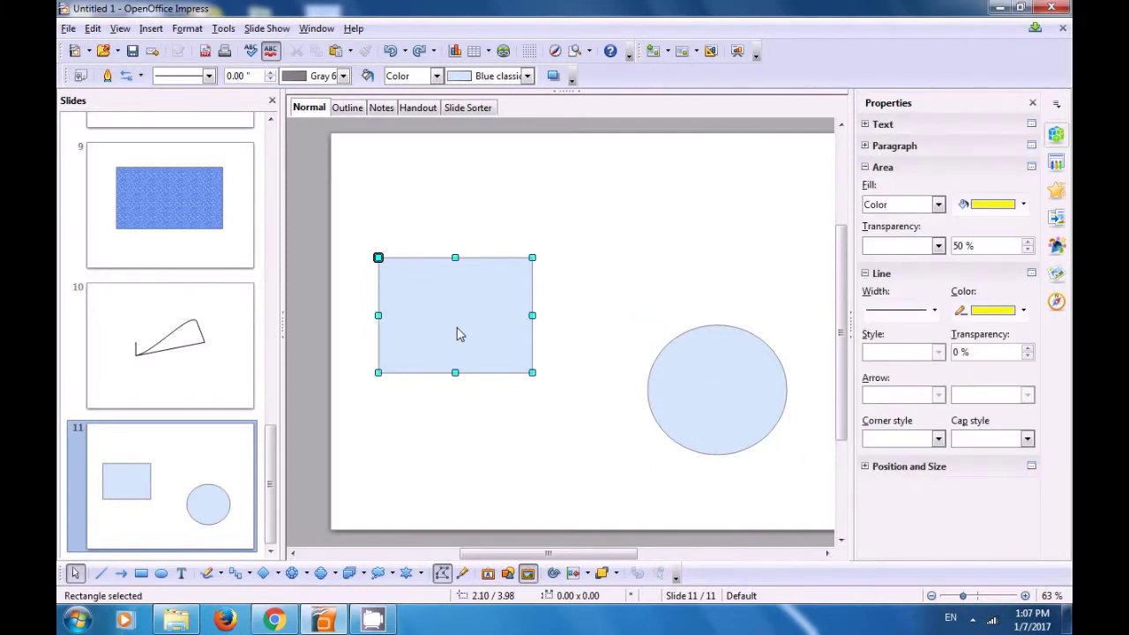
pyautogui.click(242, 575)
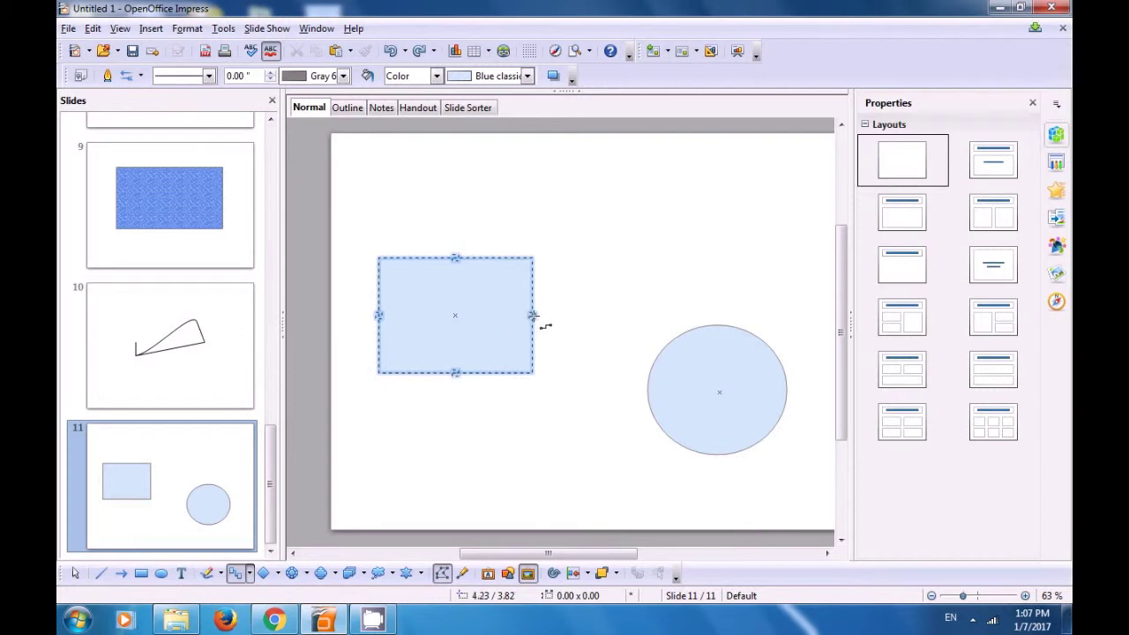
pyautogui.moveTo(534, 315); pyautogui.dragTo(650, 415)
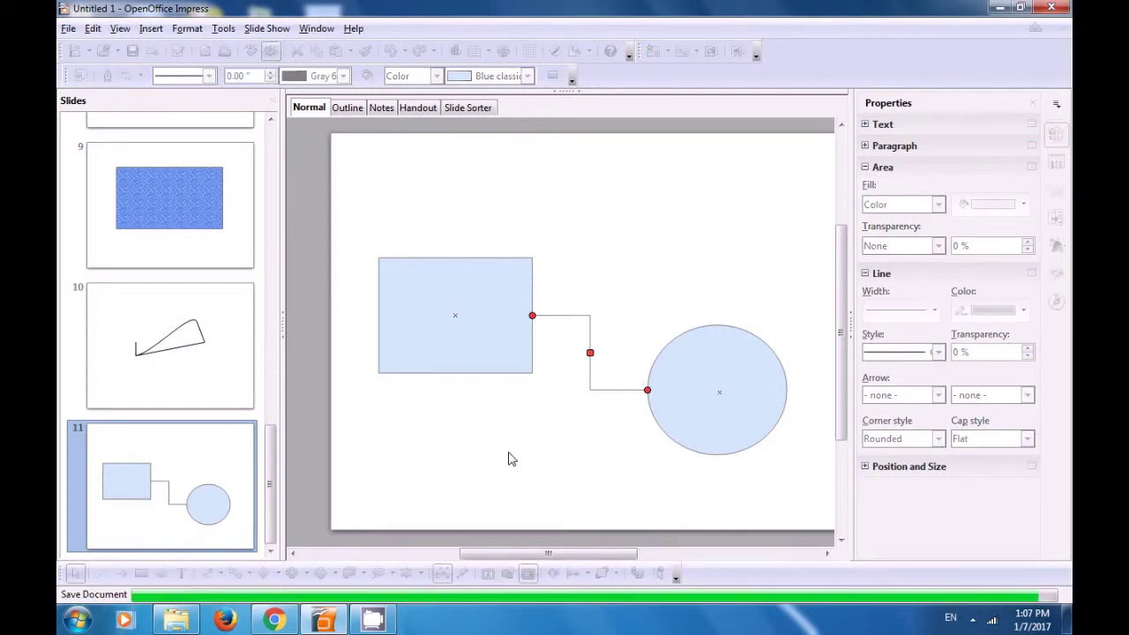
pyautogui.click(535, 436)
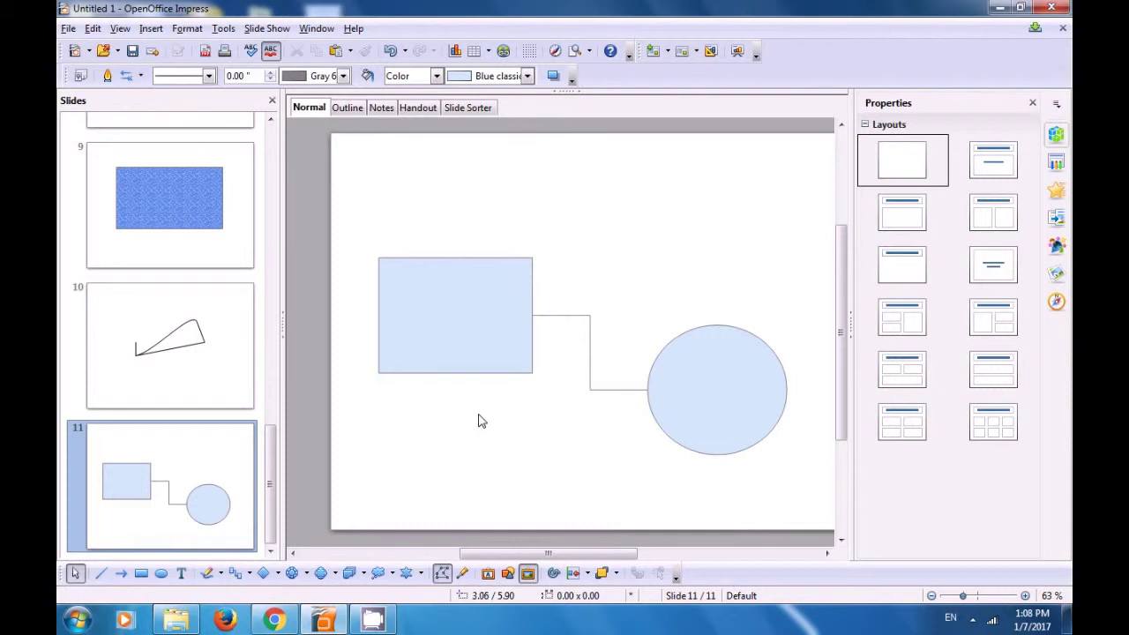
# Turn on glue point editing for the slide and switch glue point insertion on and off again
pyautogui.click(93, 29)
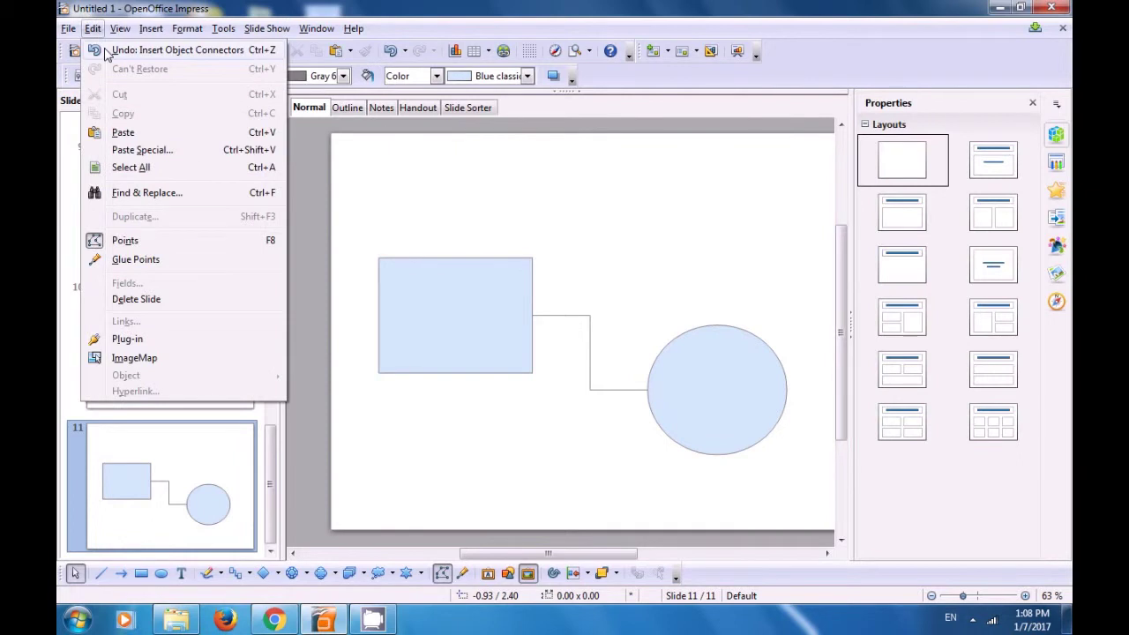
pyautogui.click(136, 262)
pyautogui.moveTo(139, 266)
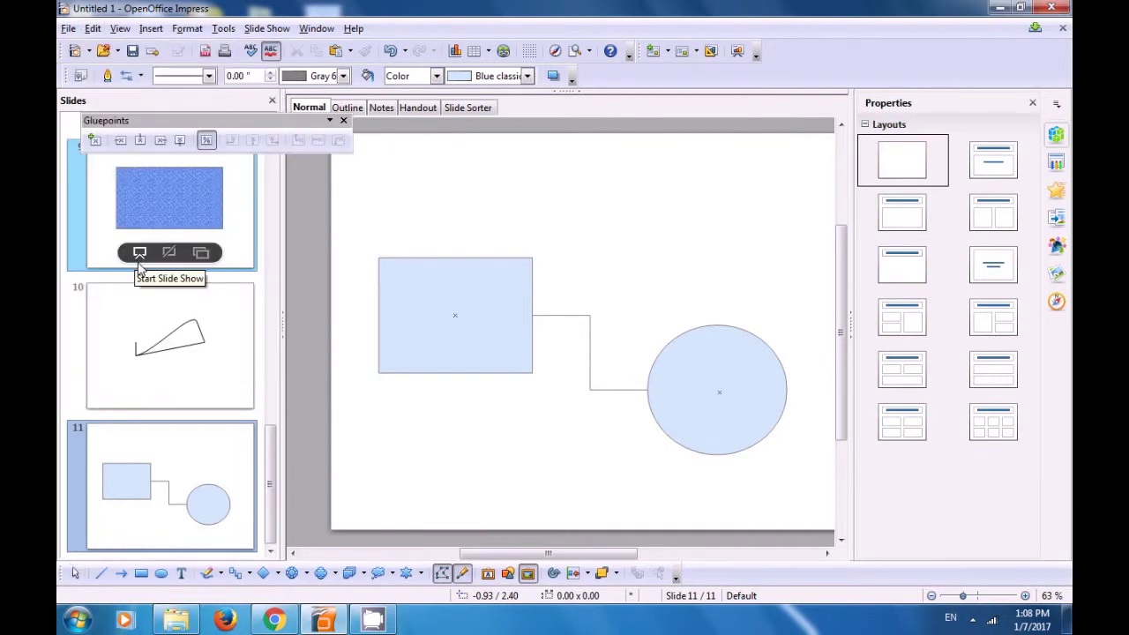
pyautogui.click(95, 143)
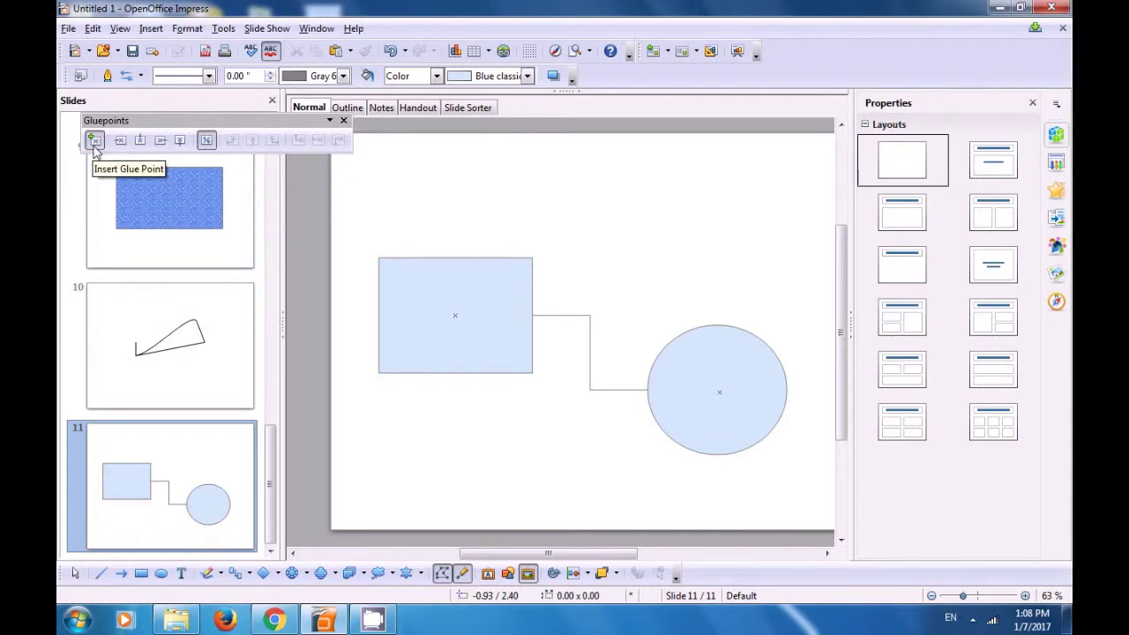
pyautogui.click(95, 140)
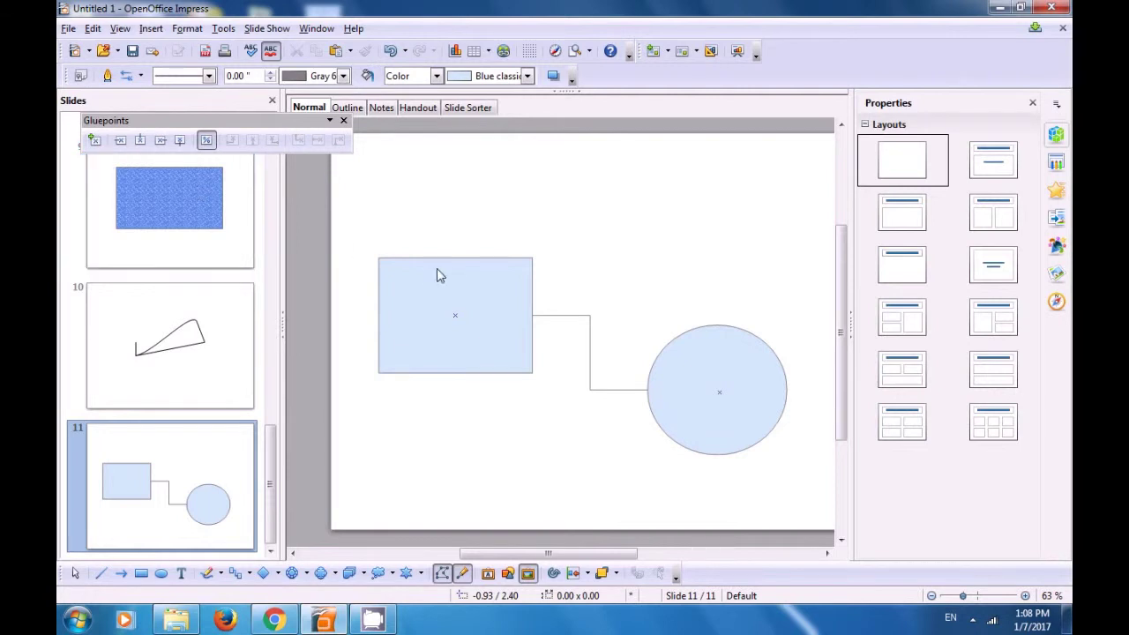
# Insert glue points near the rectangle's upper-right corner and inside the circle's upper-left edge, and join them with a connector
pyautogui.click(96, 142)
pyautogui.click(491, 282)
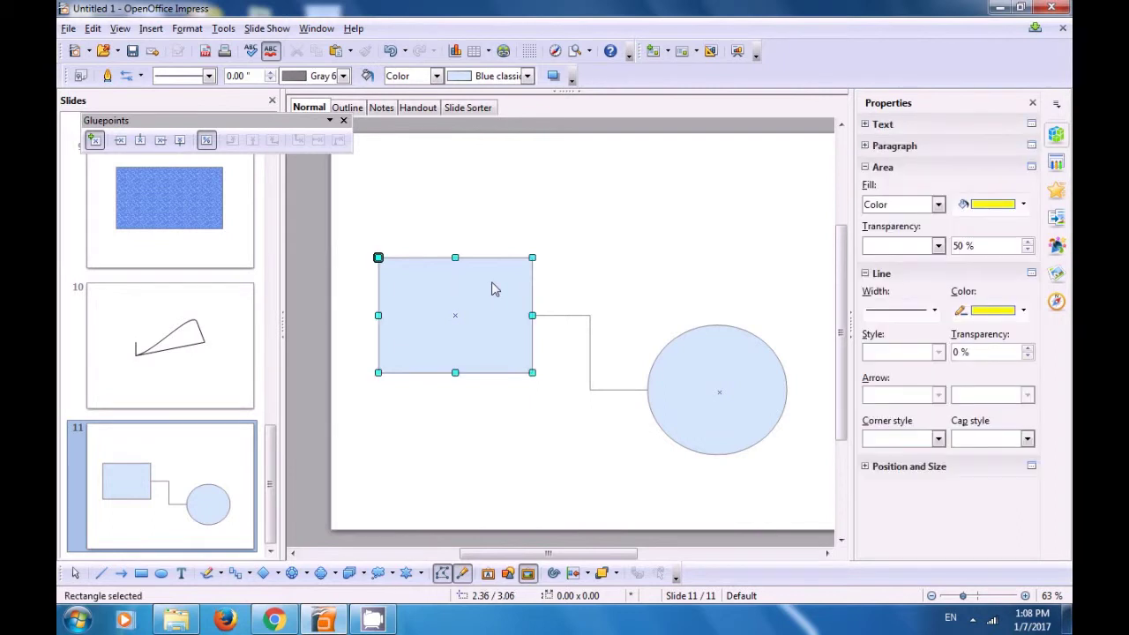
pyautogui.click(509, 272)
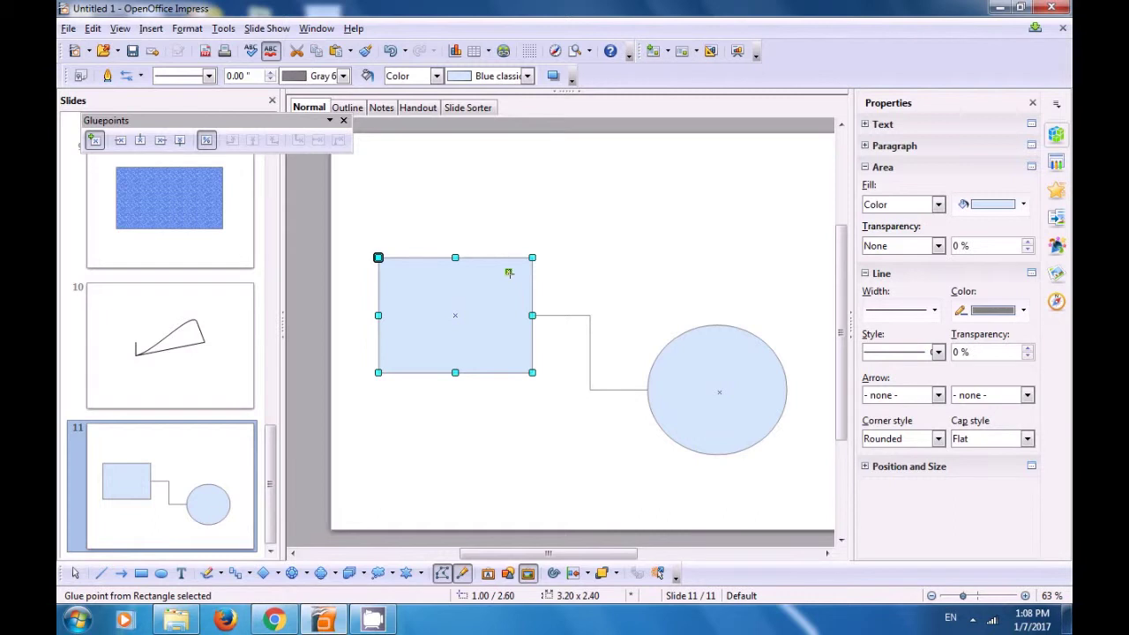
pyautogui.click(681, 364)
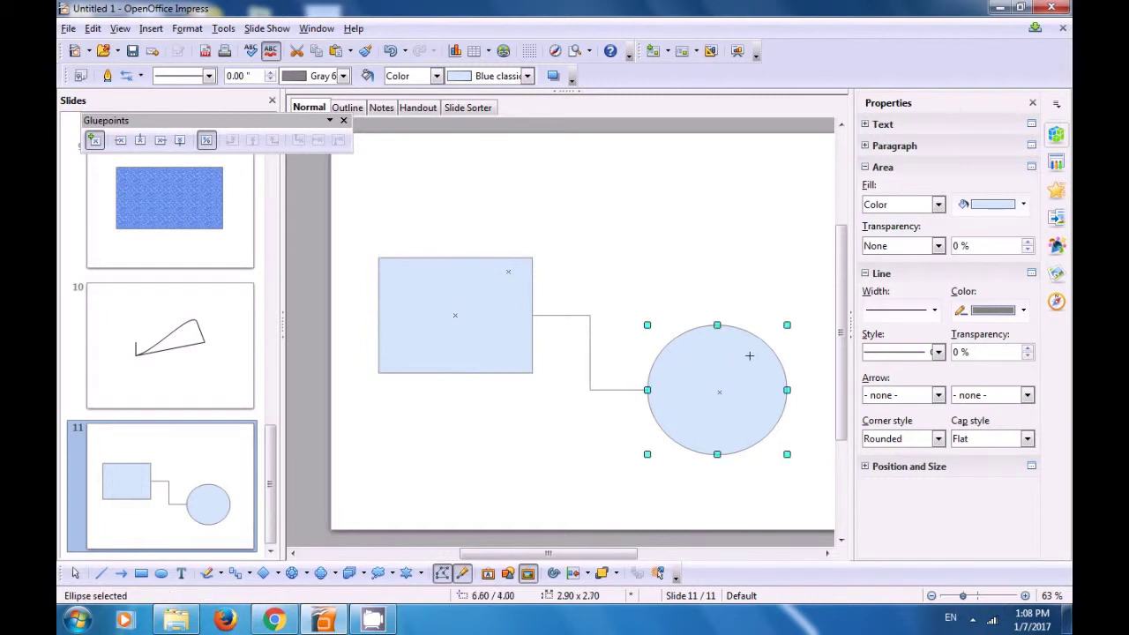
pyautogui.click(687, 351)
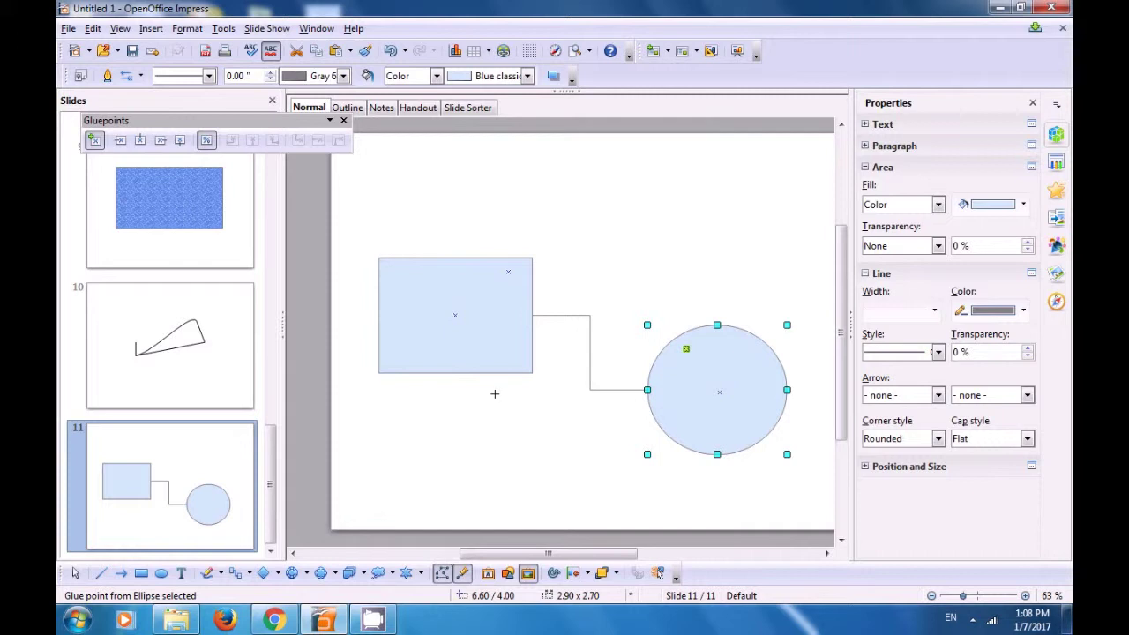
pyautogui.click(236, 575)
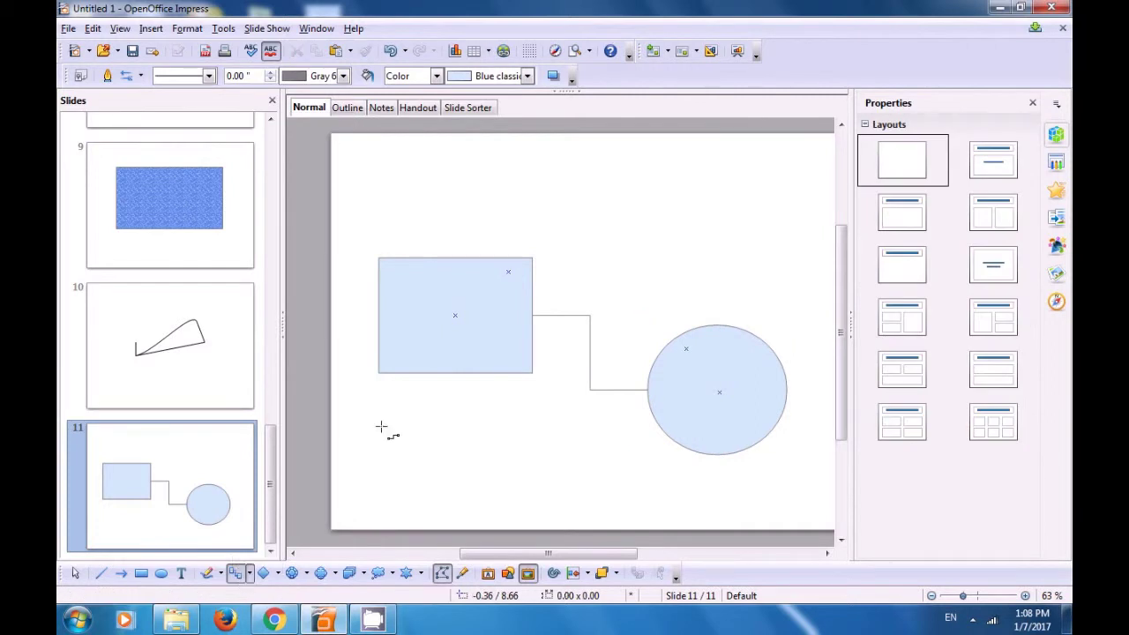
pyautogui.moveTo(508, 272); pyautogui.dragTo(686, 348)
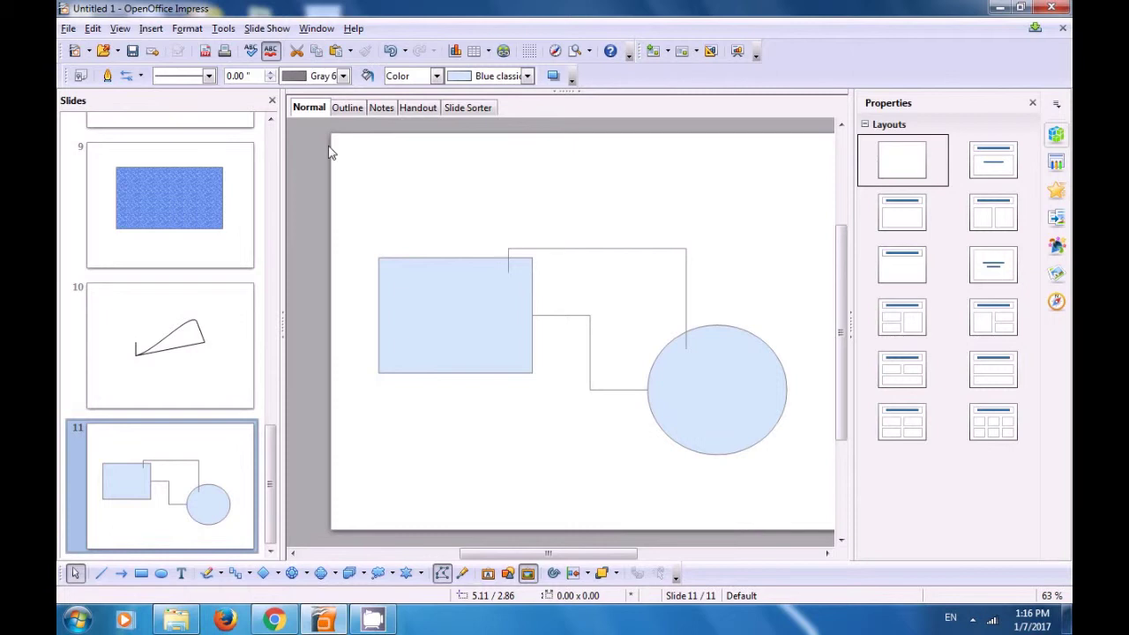
# Insert a fixed date field on the slide, move it to the slide's lower-left area below the rectangle, and deselect it
pyautogui.click(151, 32)
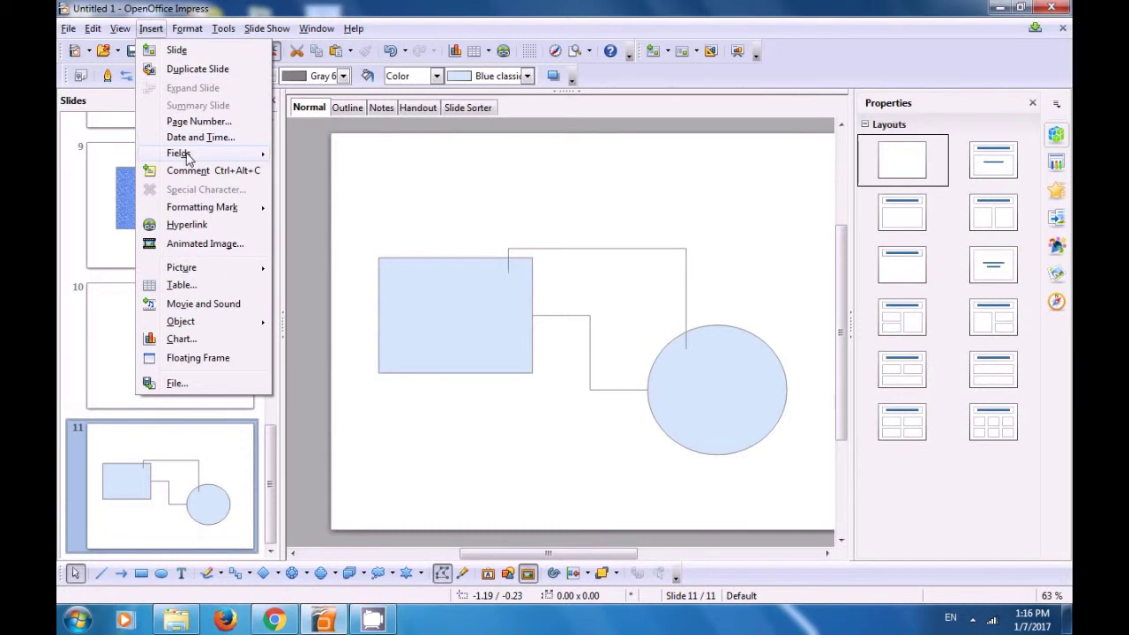
pyautogui.moveTo(190, 154)
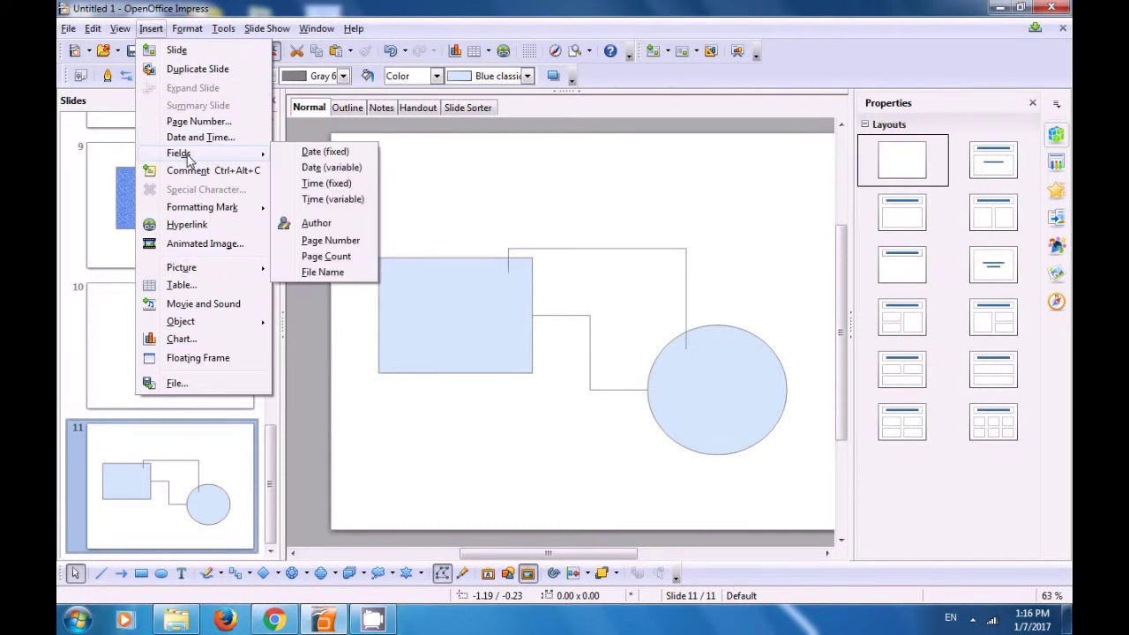
pyautogui.click(316, 155)
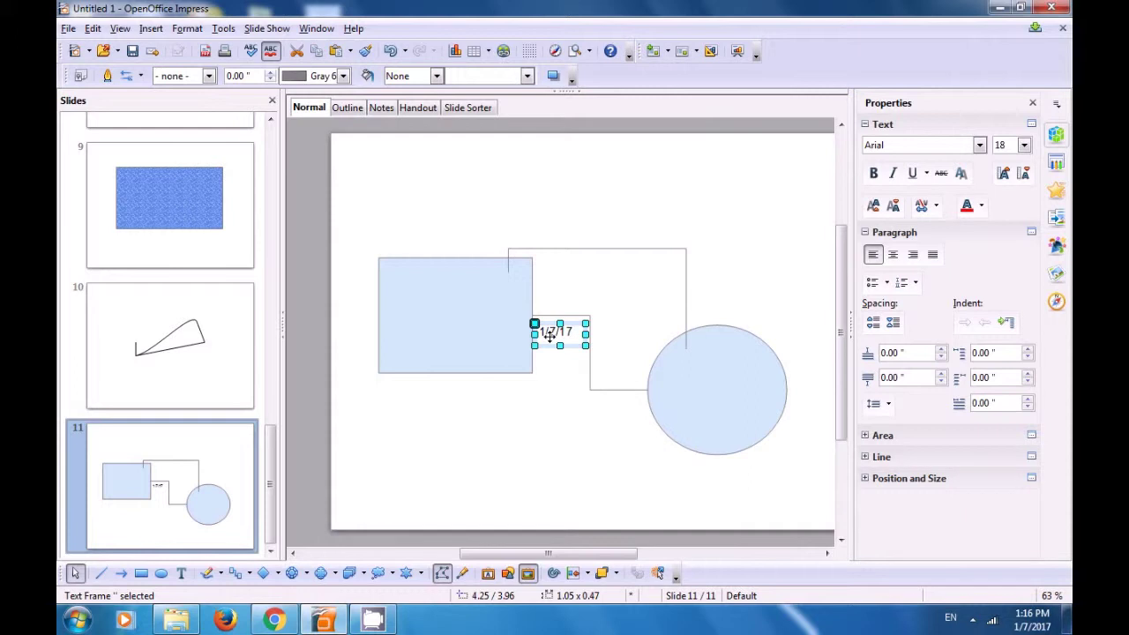
pyautogui.moveTo(548, 335); pyautogui.dragTo(385, 486)
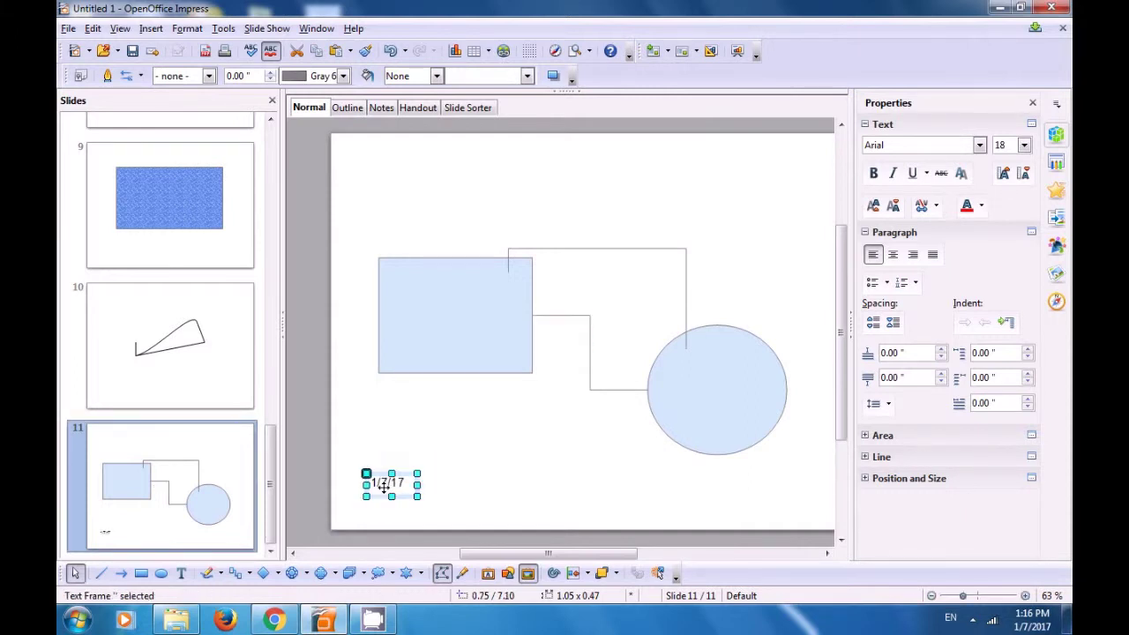
pyautogui.click(467, 473)
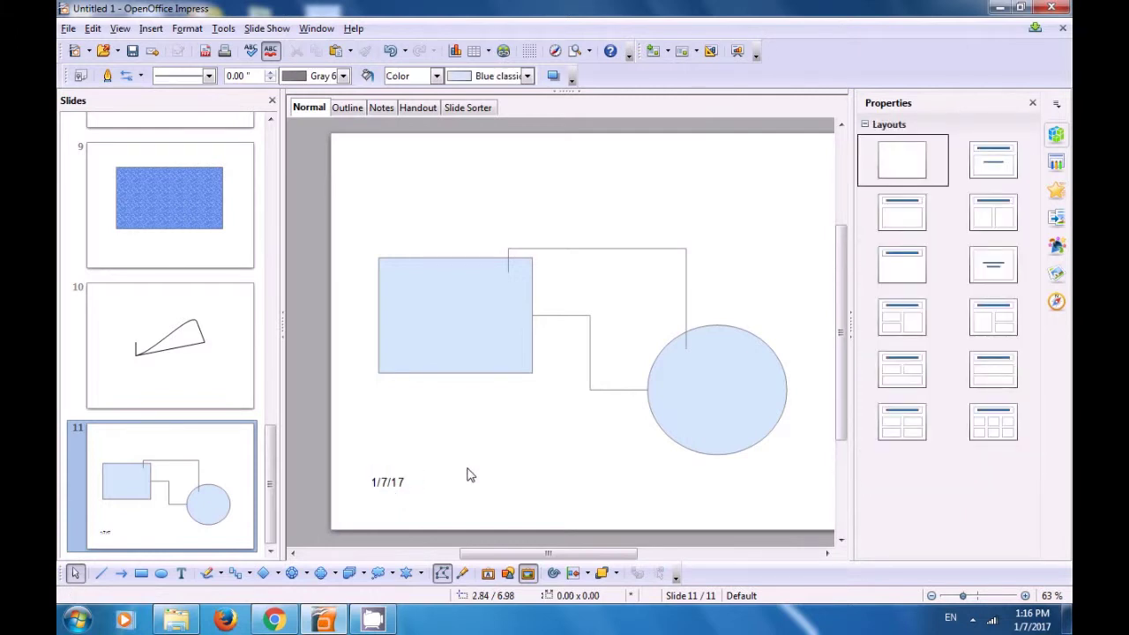